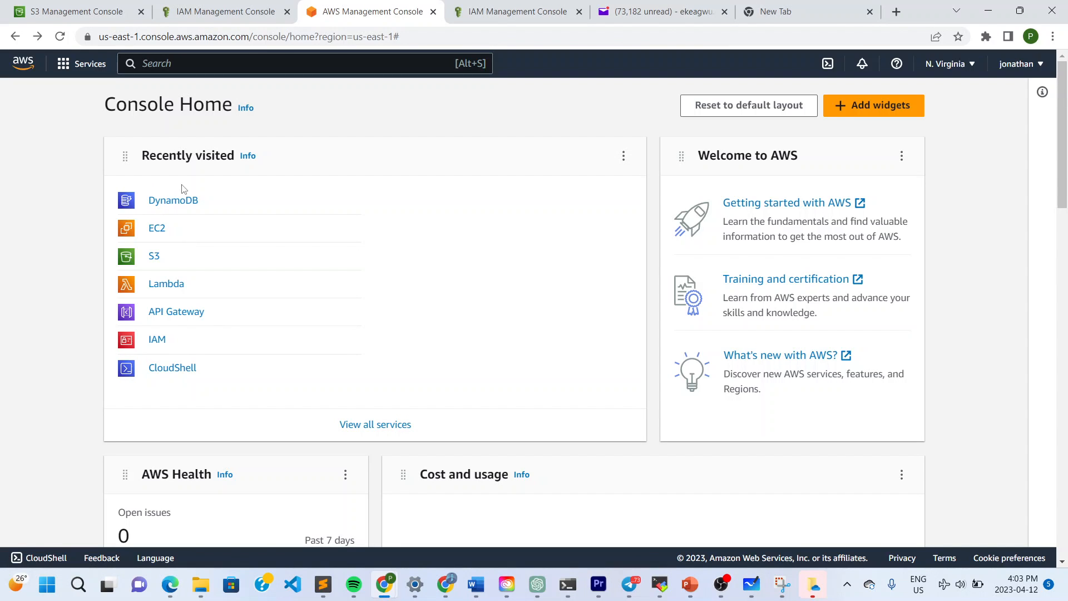
Step: Search the AWS services for dyna and open the DynamoDB service
click(68, 64)
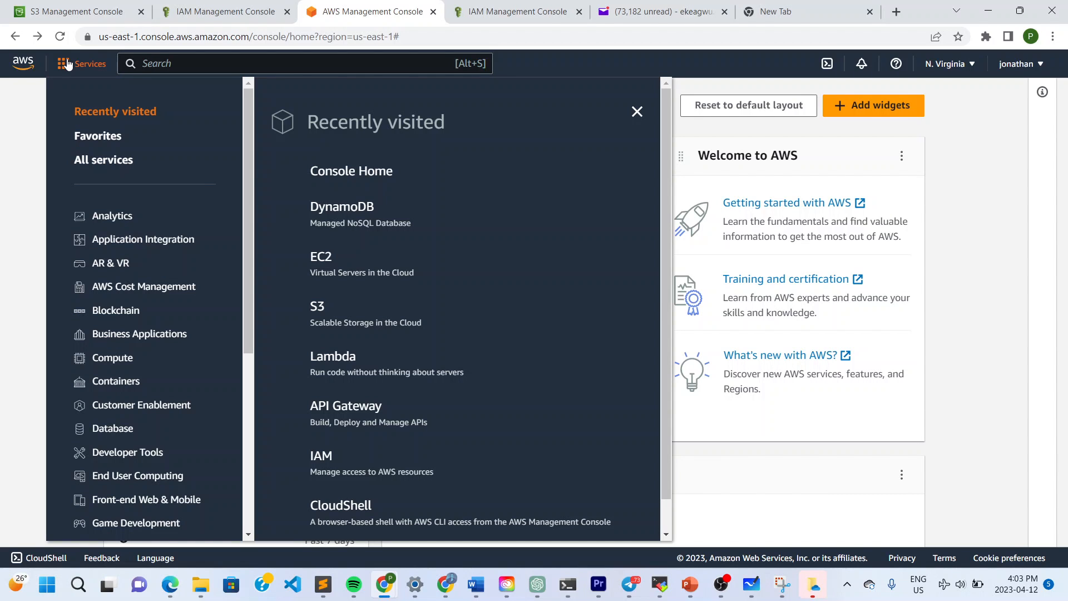
key(alt+s)
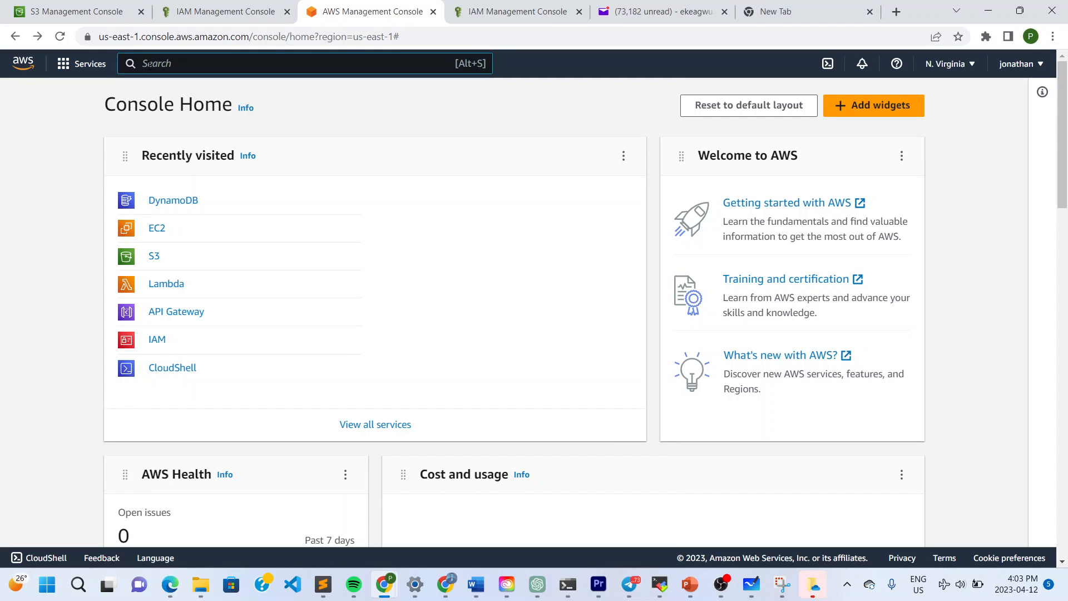
text(dyna)
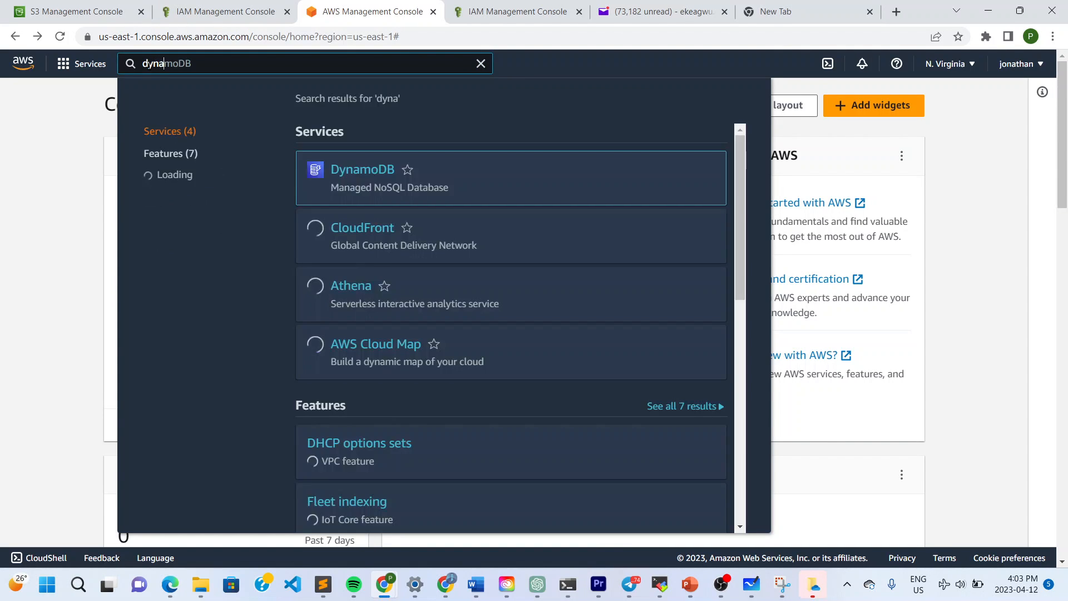
click(361, 171)
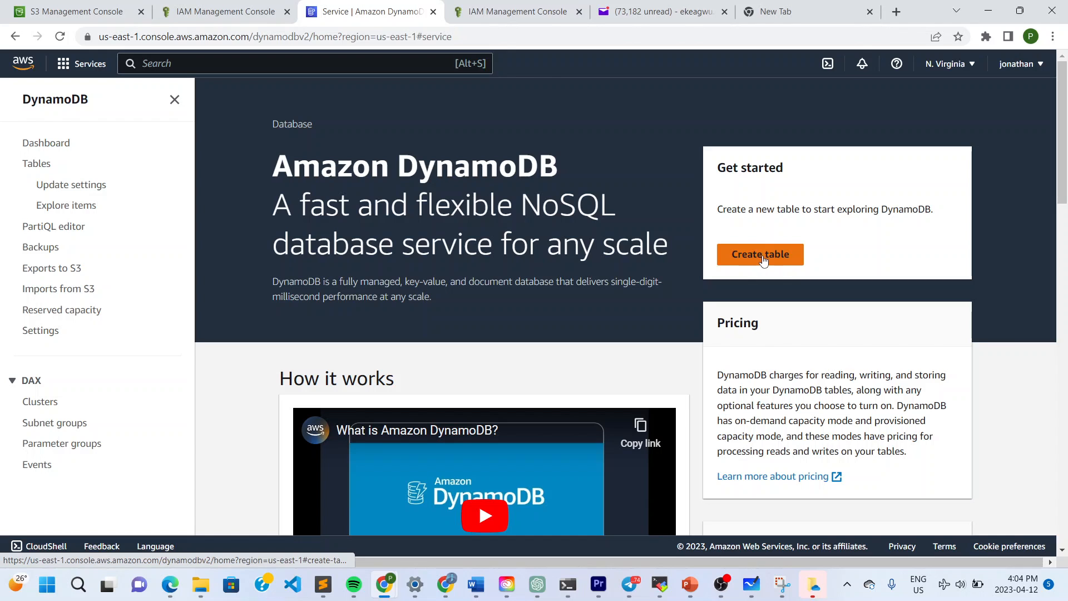
Step: Start creating a new DynamoDB table and name it brunotesttable
scroll(763, 259, down, 8)
scroll(763, 258, up, 8)
click(763, 257)
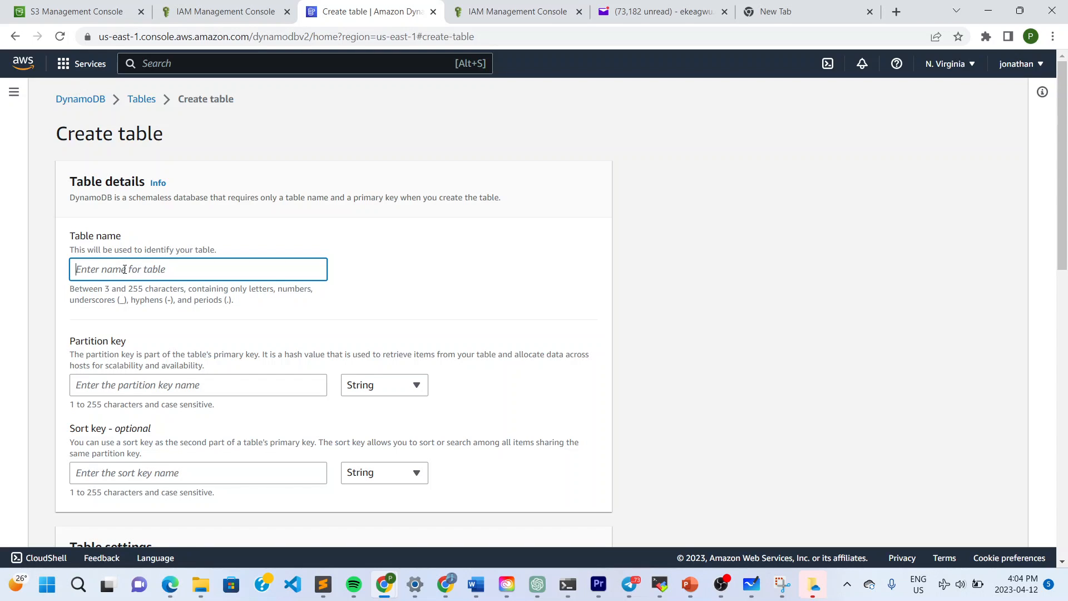
drag(79, 290, 250, 301)
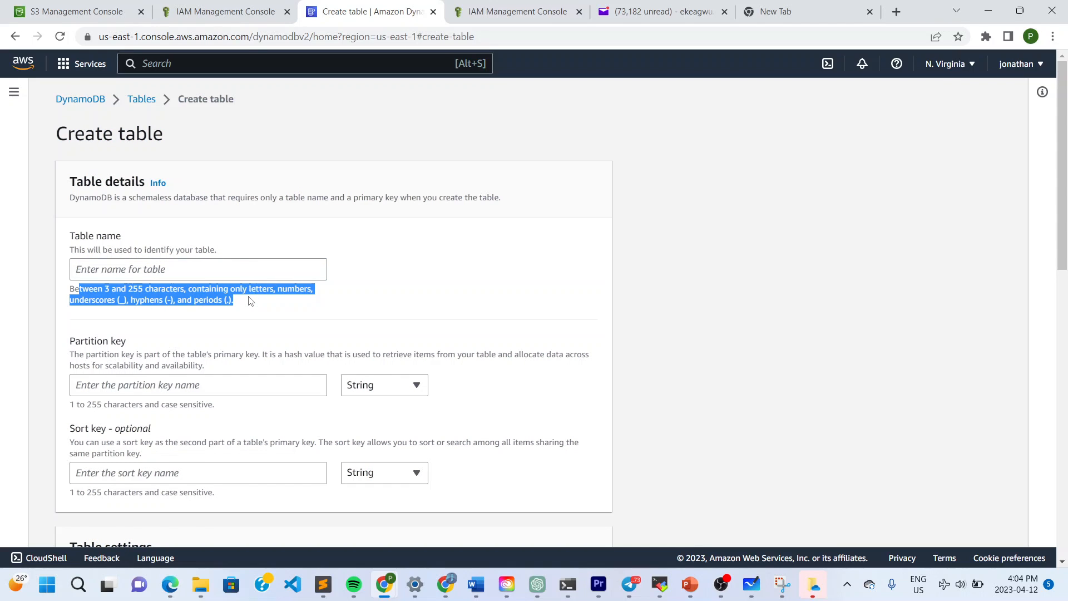
click(216, 273)
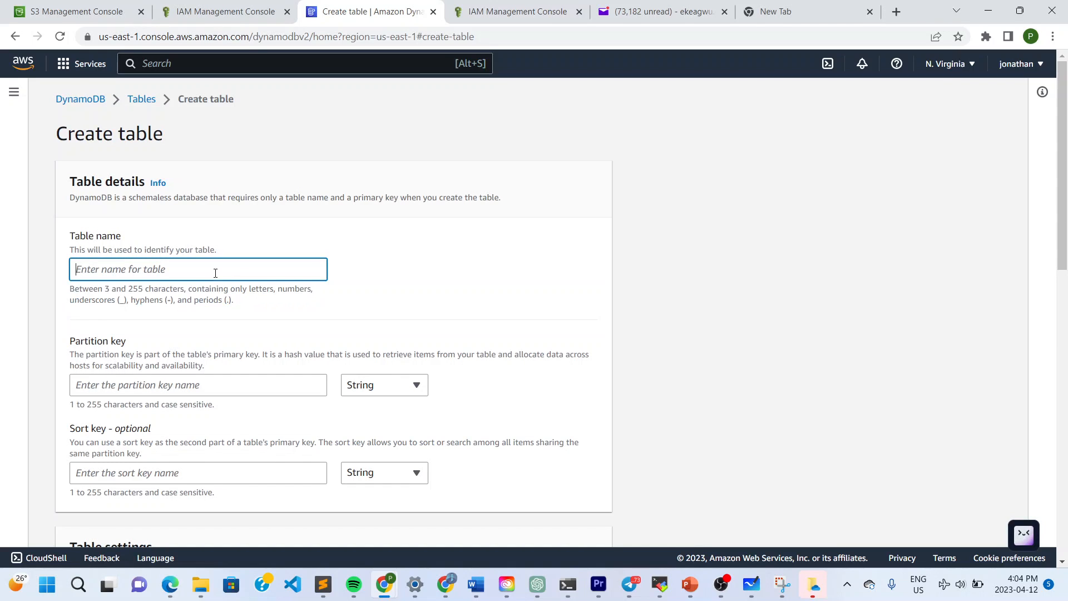
text(brunotesttable)
click(73, 311)
Step: Set the new table's partition key name to cleintsgroupa1, using the suggested entry cleintsgroupa and appending 1
scroll(73, 314, down, 2)
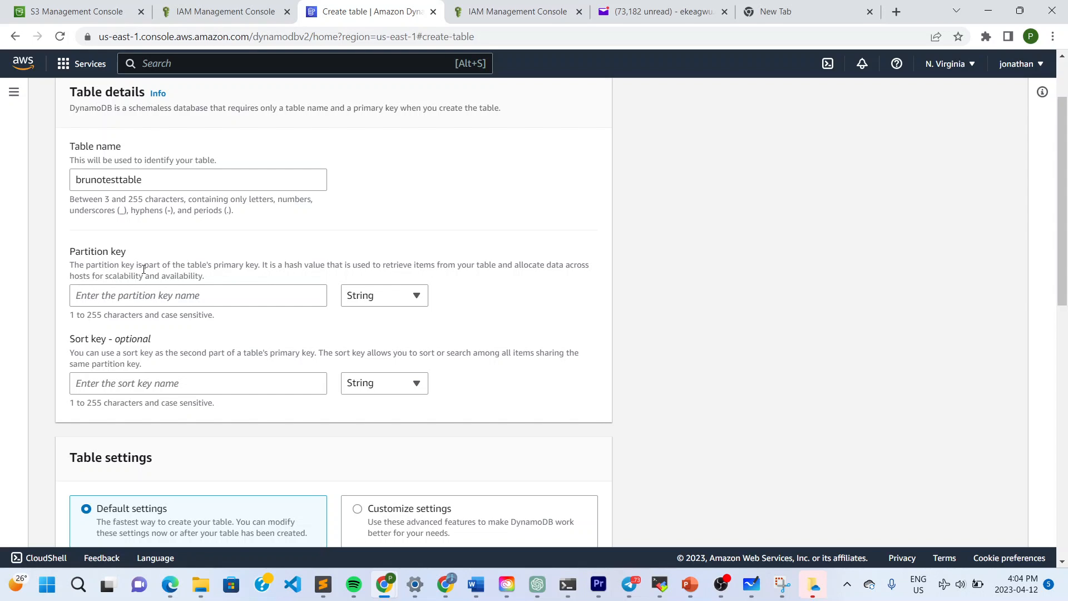
click(185, 290)
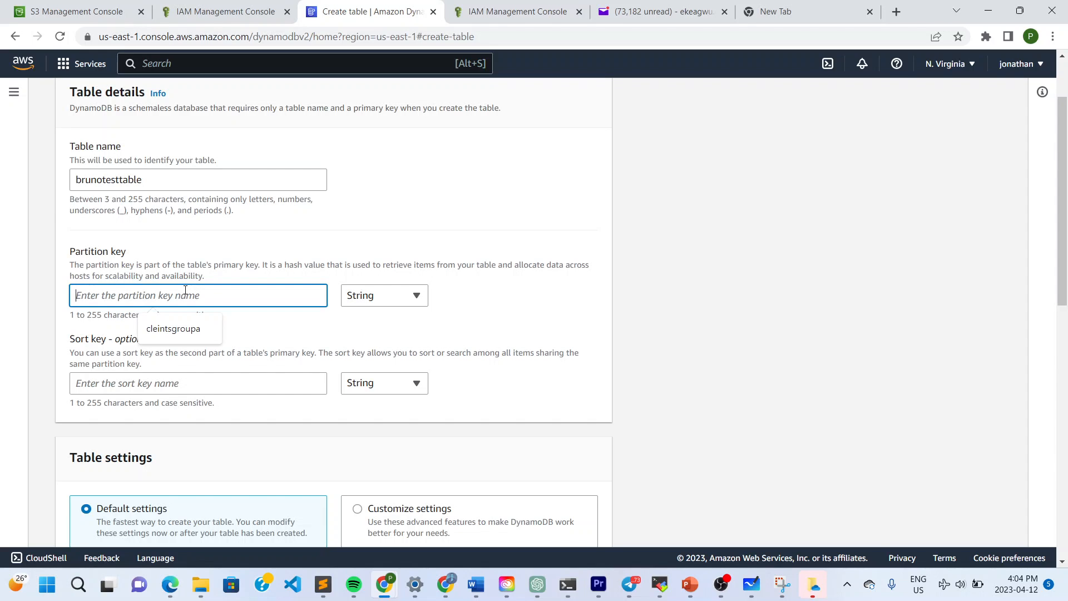
click(179, 330)
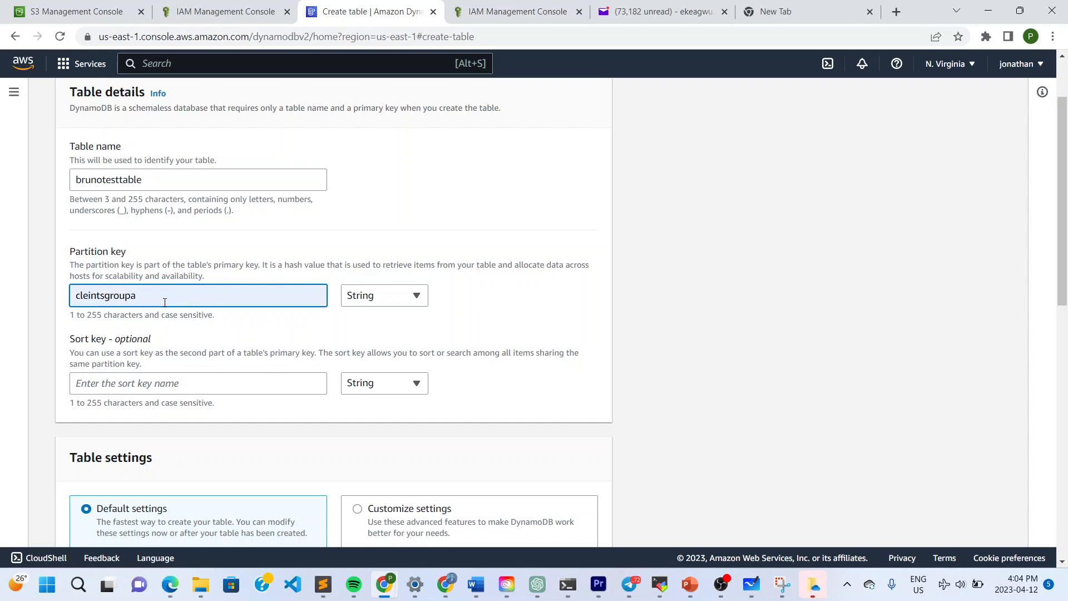
text(1)
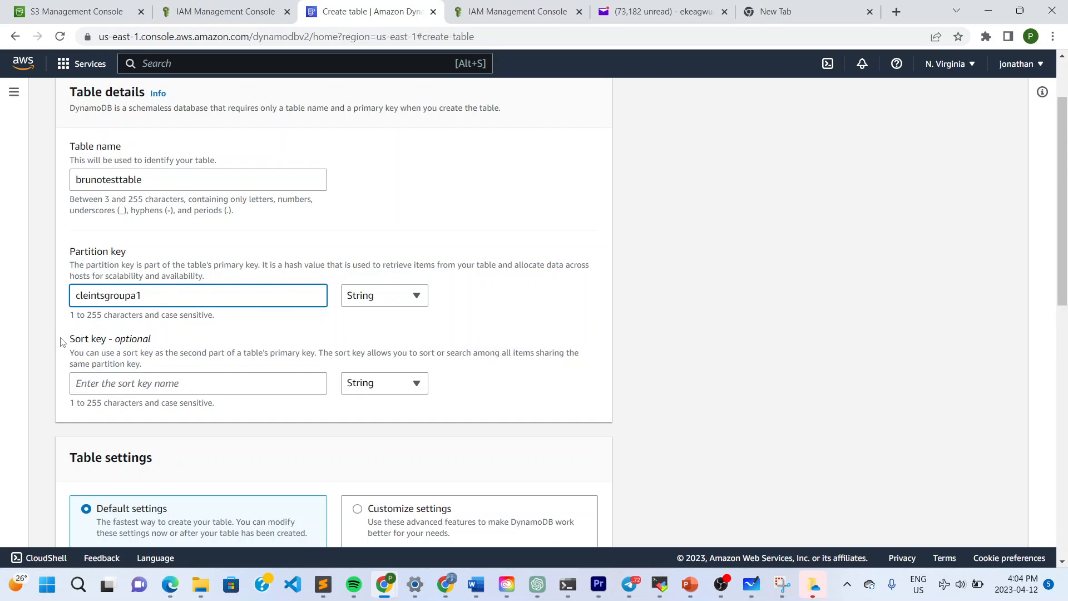
click(61, 342)
Step: Review the default table settings and create the table with them, without a sort key or tags
scroll(62, 343, down, 3)
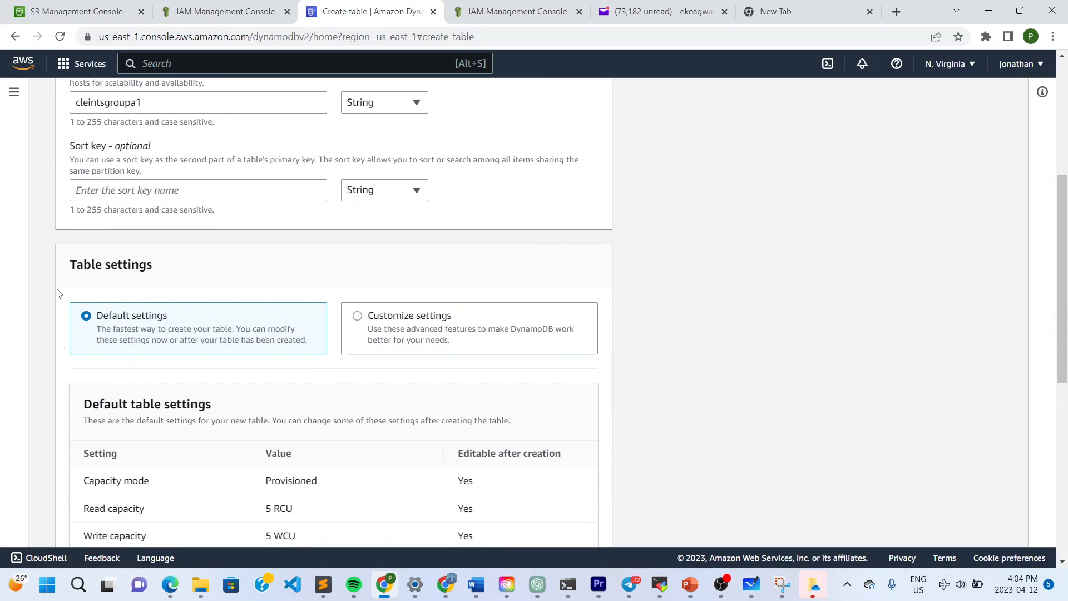
scroll(40, 362, down, 7)
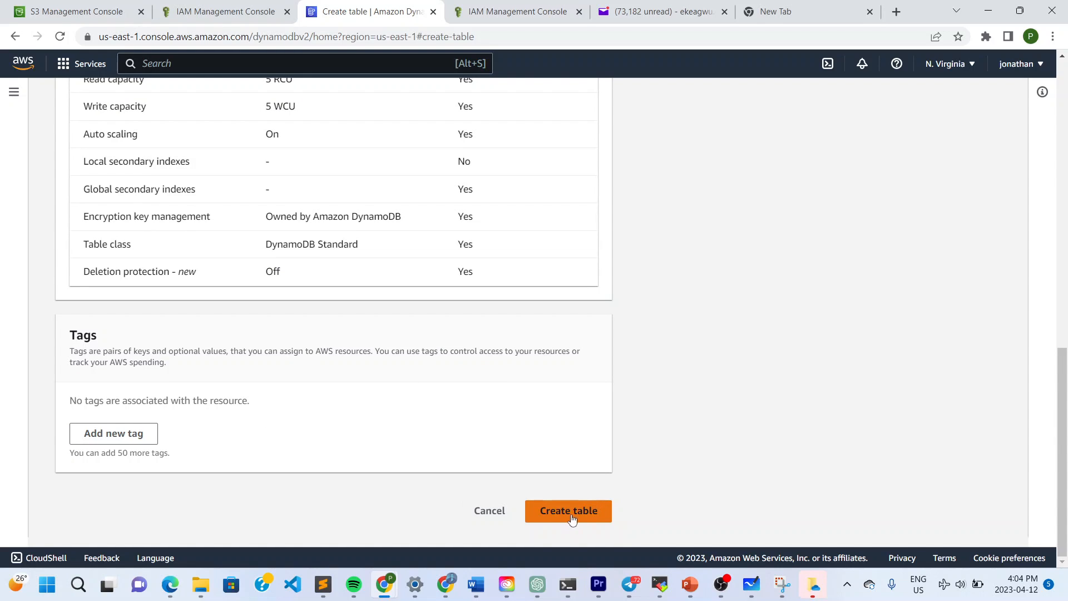
click(570, 514)
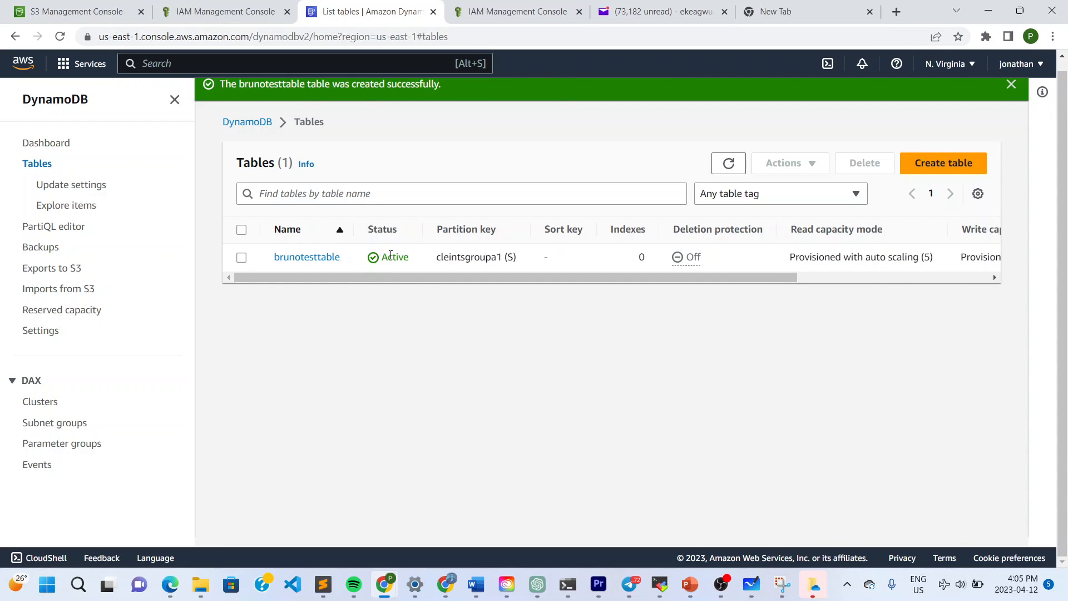
Step: Open brunotesttable from the tables list and examine its general information, items summary and capacity metrics
drag(395, 277, 368, 278)
drag(713, 278, 681, 271)
click(307, 258)
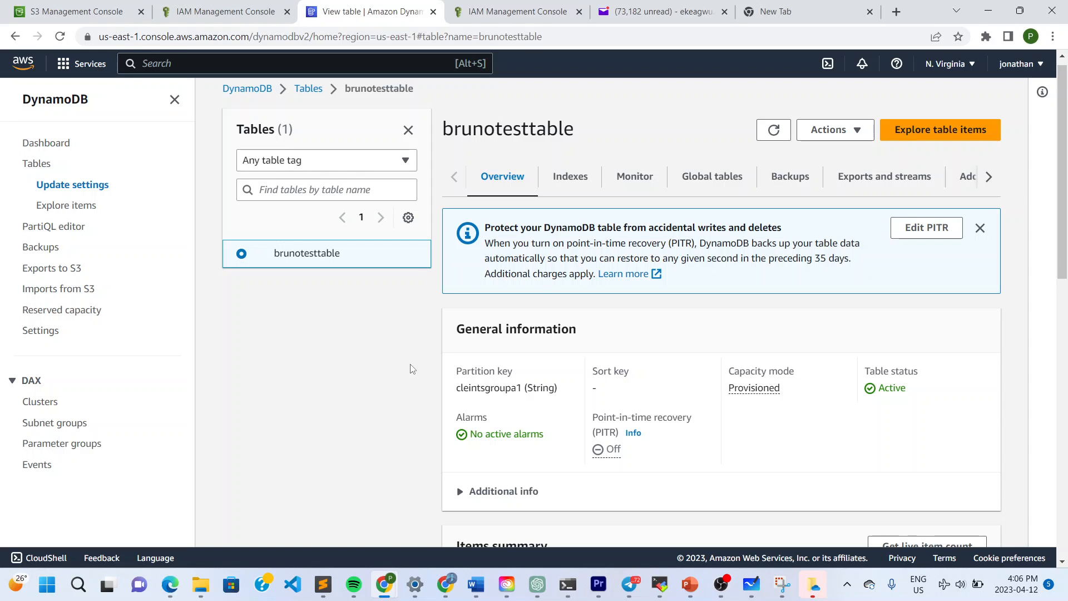
scroll(414, 395, down, 1)
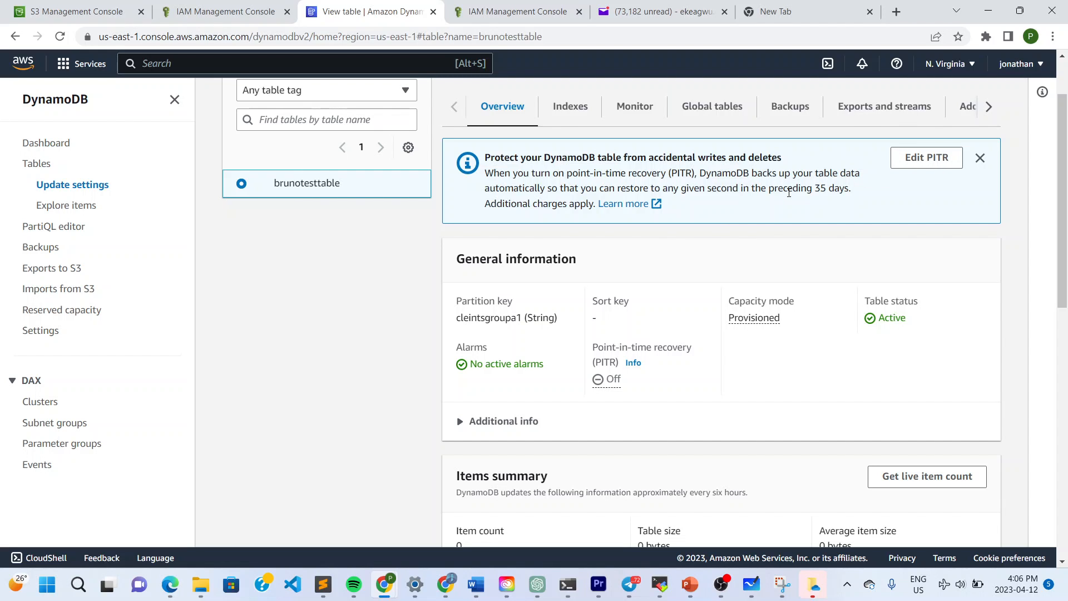
scroll(418, 278, down, 2)
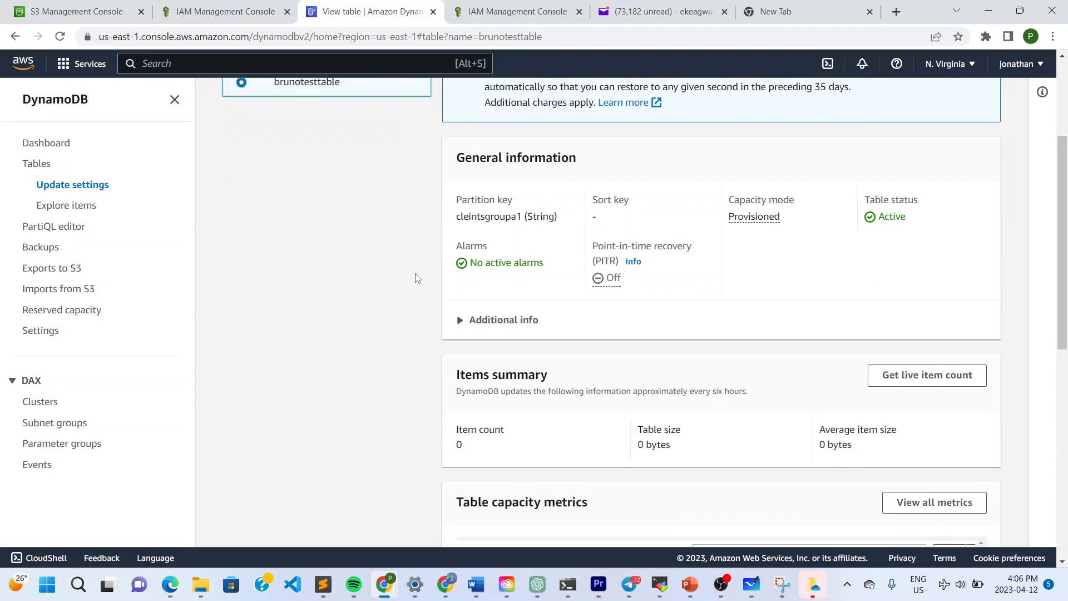
scroll(417, 278, down, 5)
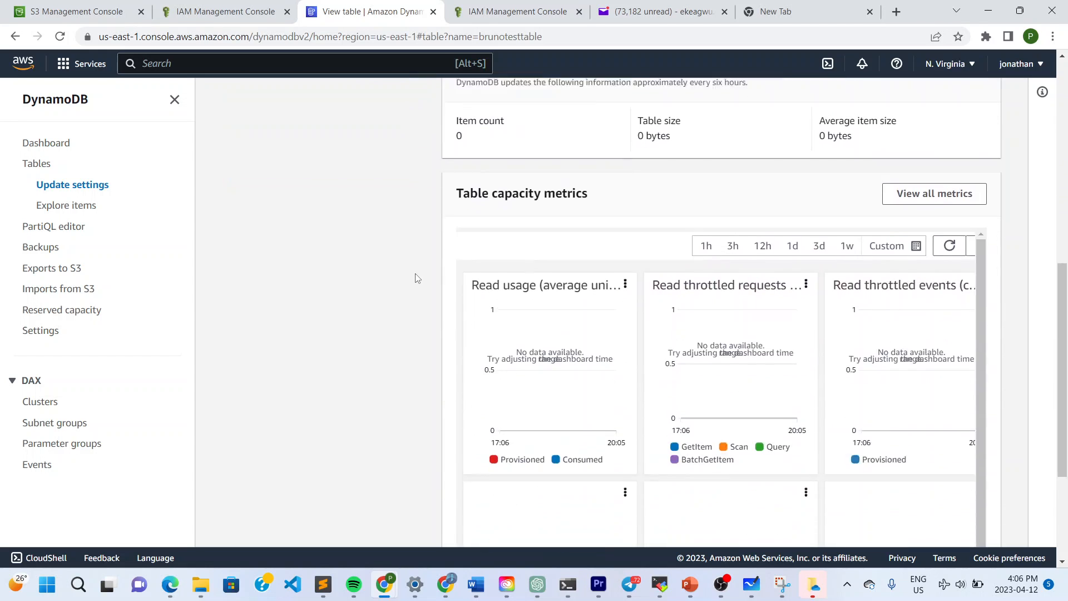
scroll(418, 278, down, 3)
scroll(417, 278, up, 10)
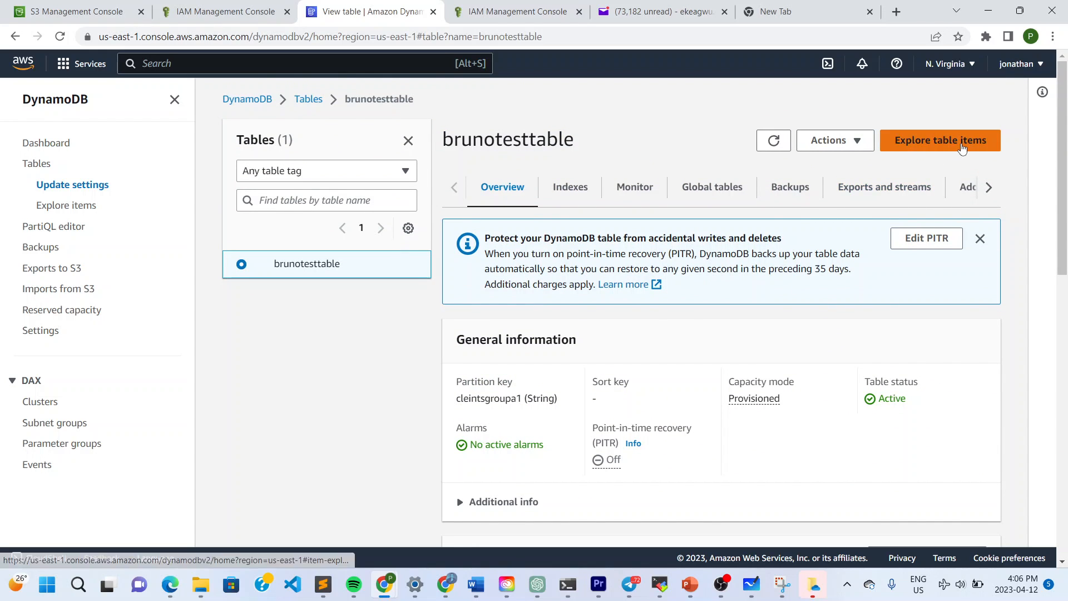
Step: Explore the items of brunotesttable and start creating a new item
click(946, 146)
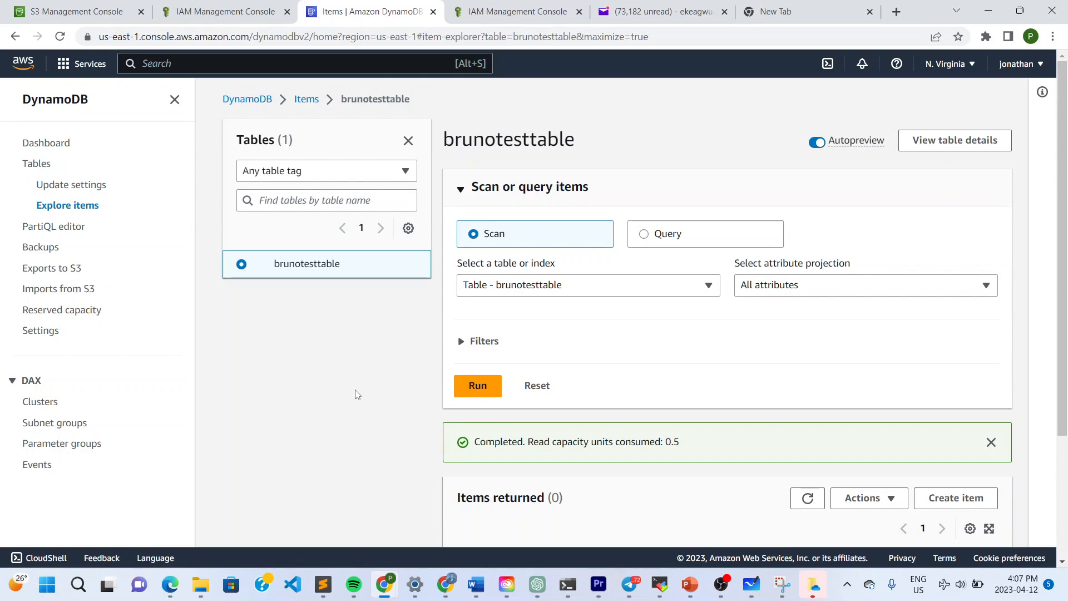
scroll(357, 395, down, 3)
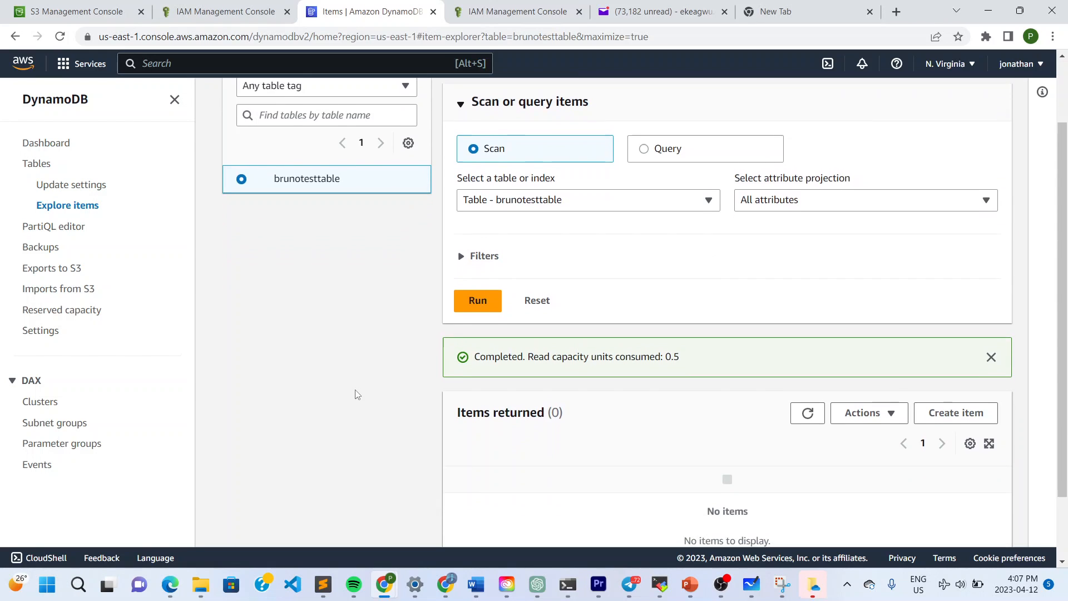
scroll(357, 394, up, 1)
scroll(357, 394, down, 1)
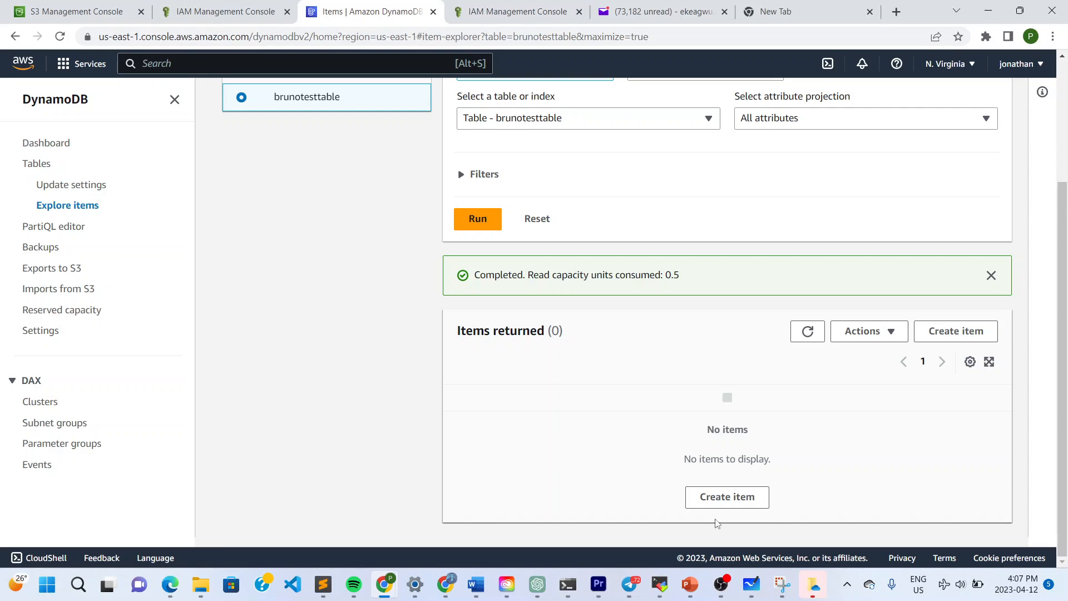
click(723, 501)
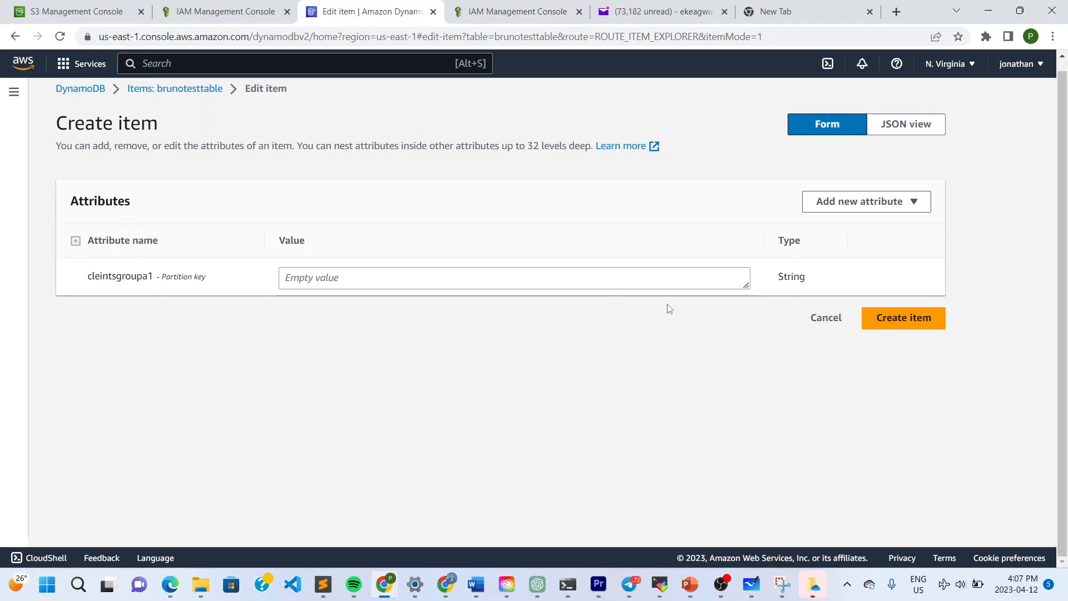
Step: Set the new item's cleintsgroupa1 partition key value to 1
key(Tab)
click(404, 278)
text(1)
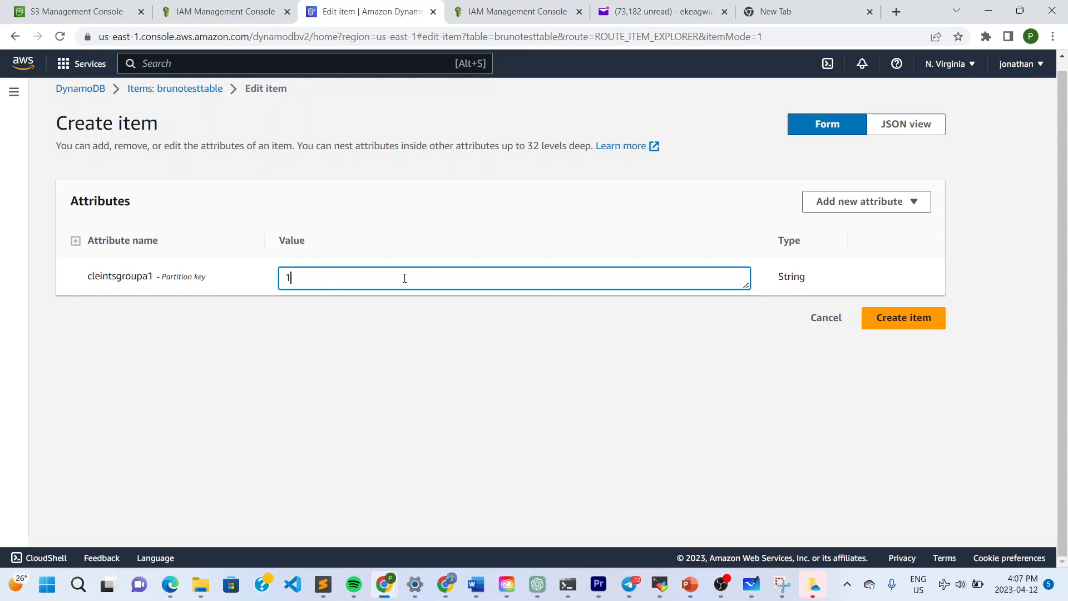
click(514, 329)
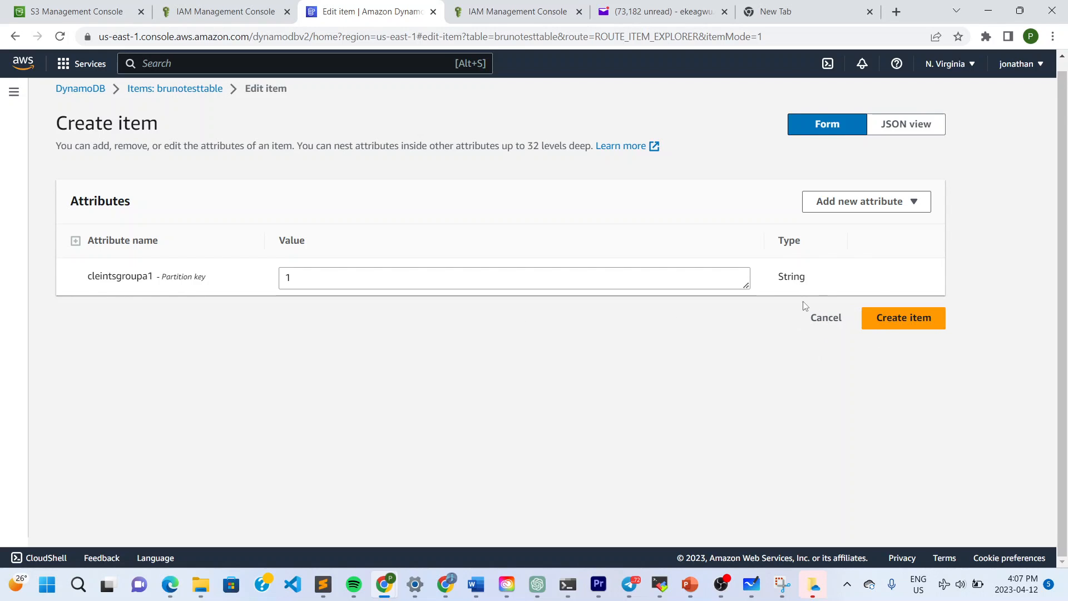
Step: Add a String attribute named "first name" to the item and enter the client's first name as its value
click(868, 204)
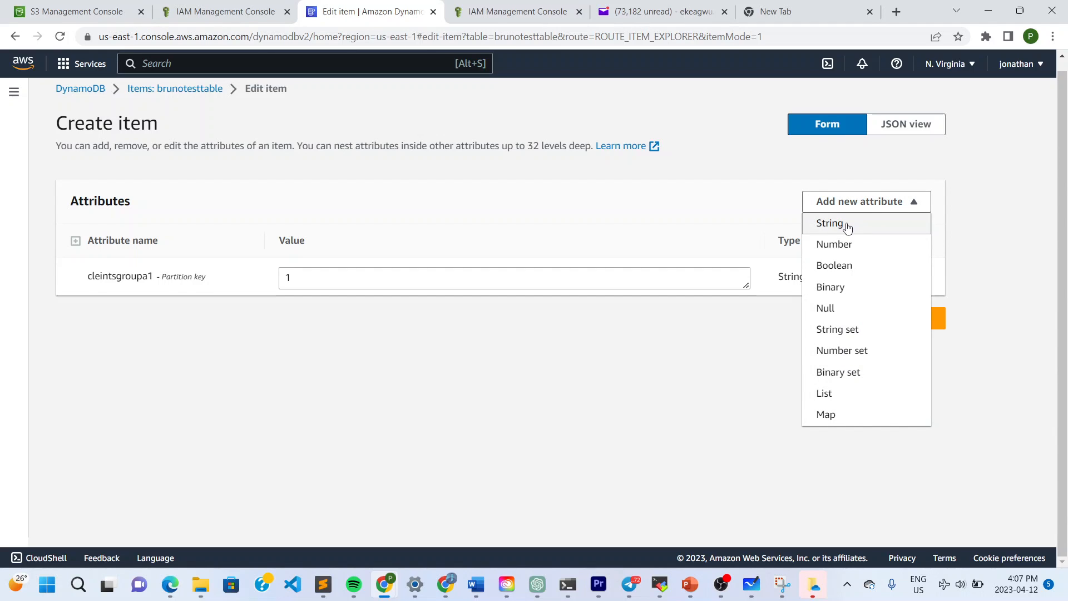
click(847, 225)
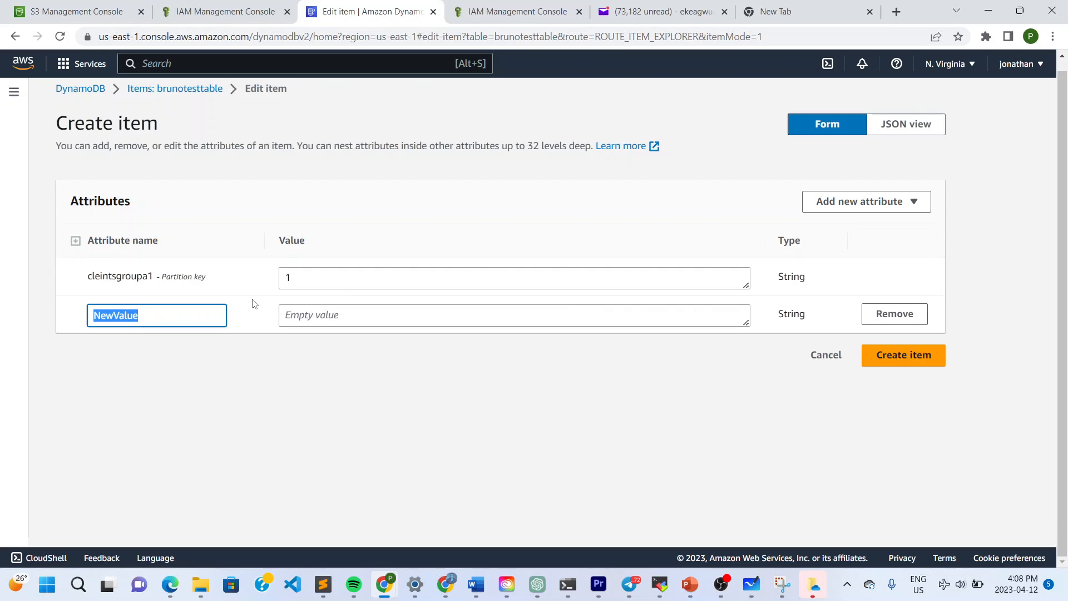
key(BackSpace)
text(First name)
click(99, 316)
key(BackSpace)
text(f)
click(150, 340)
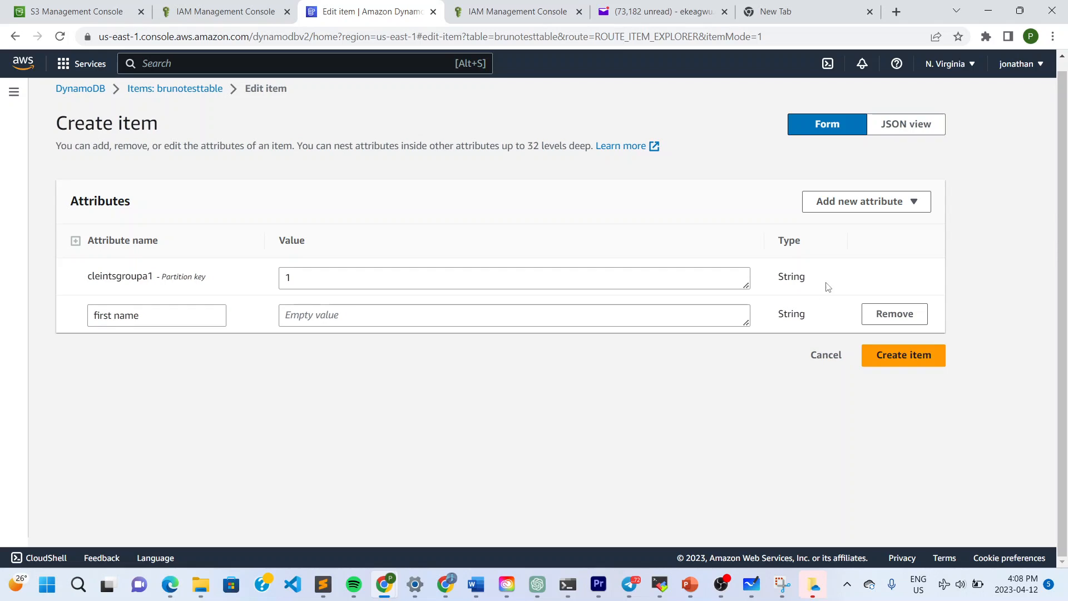
click(399, 310)
text(Jor)
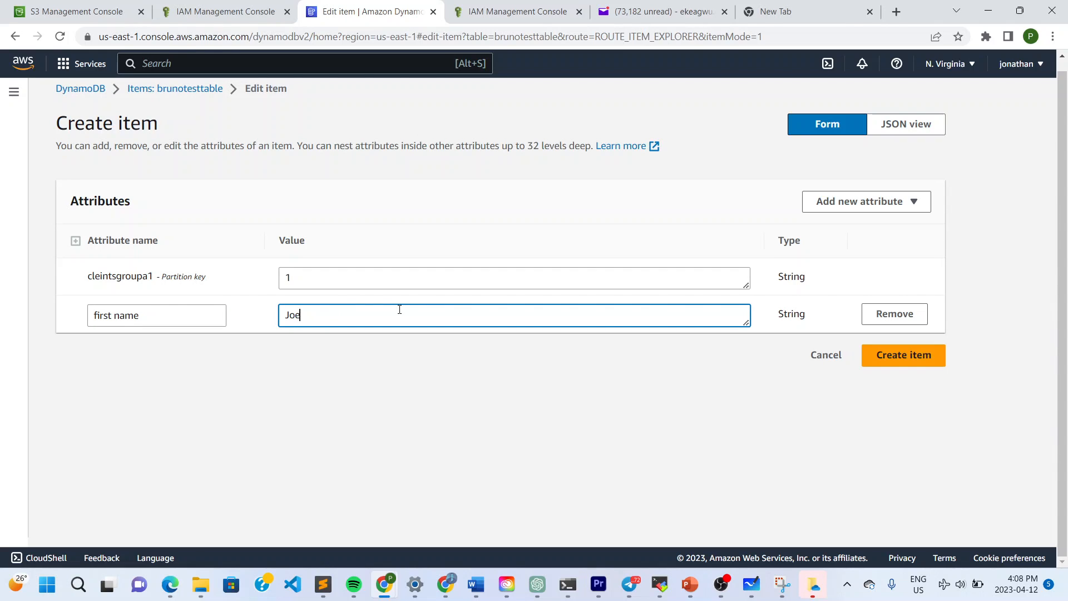
click(390, 366)
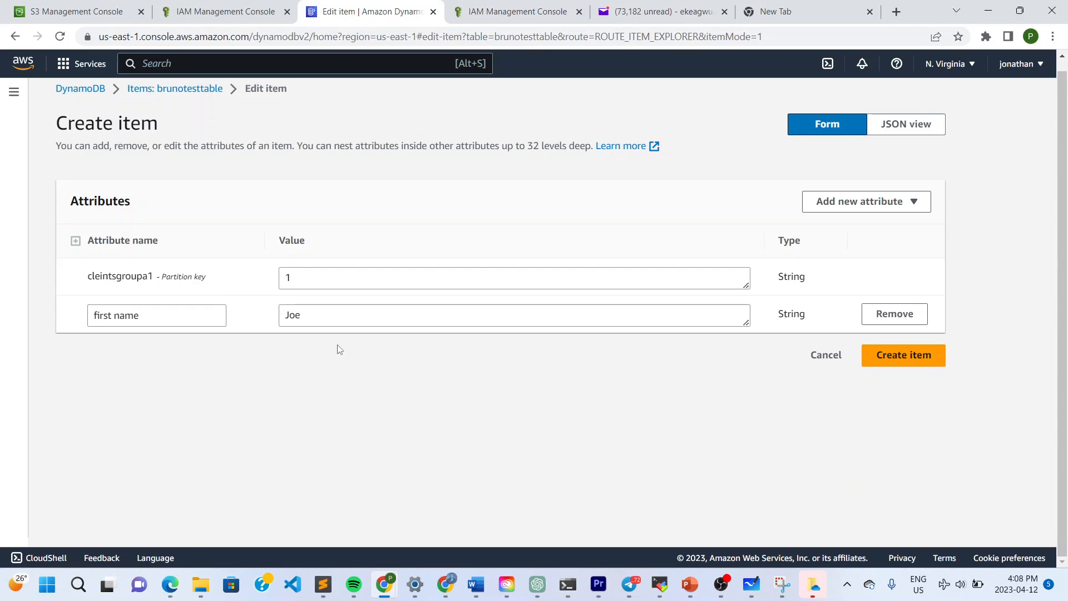
Step: Add a String attribute named "last name" to the item and enter the client's last name as its value
click(897, 204)
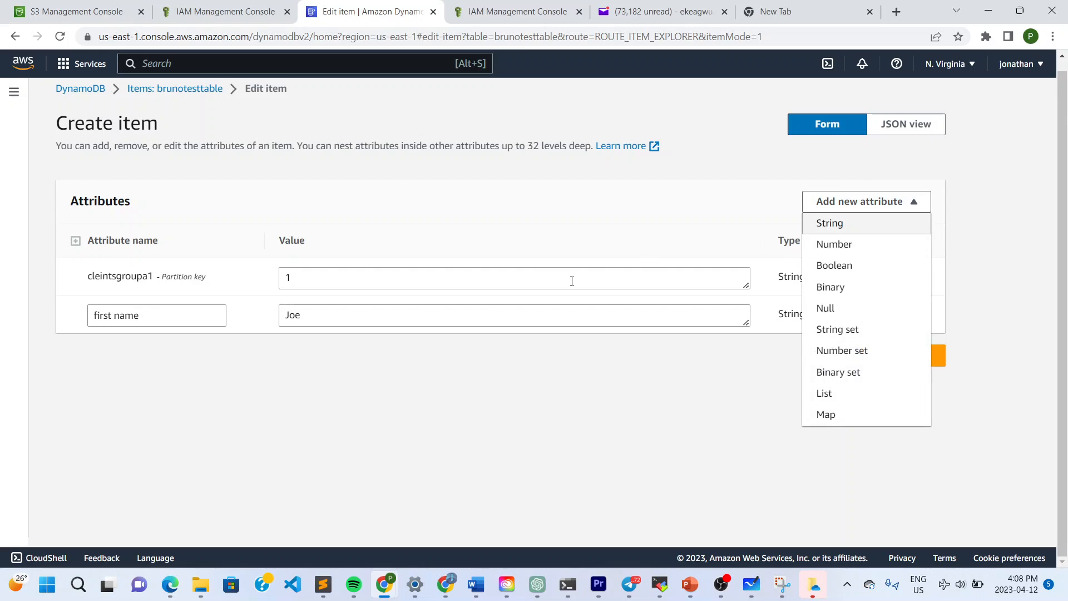
click(883, 225)
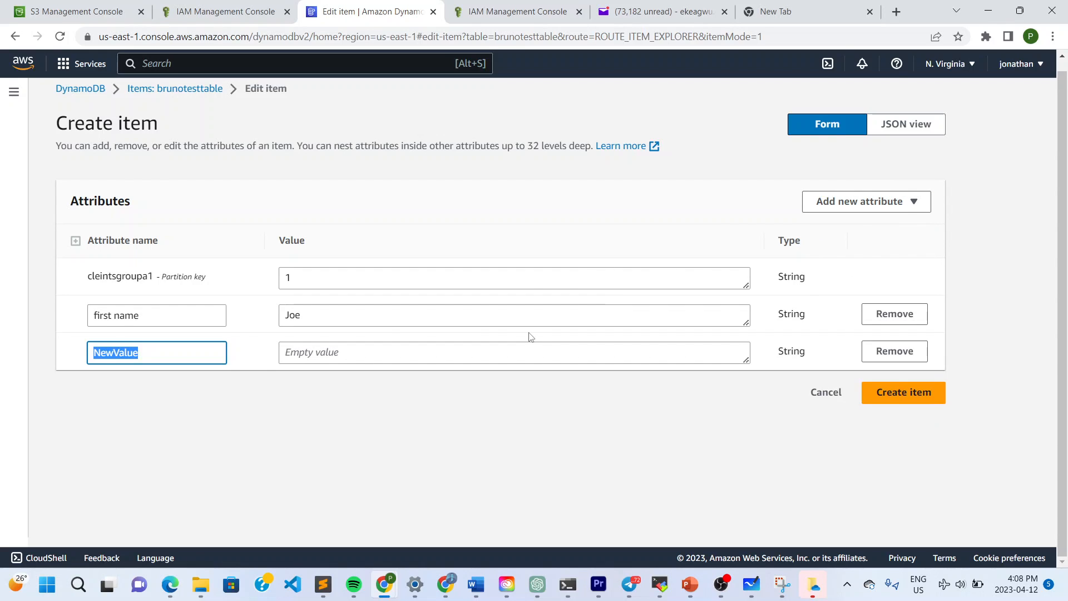
key(BackSpace)
text(last name)
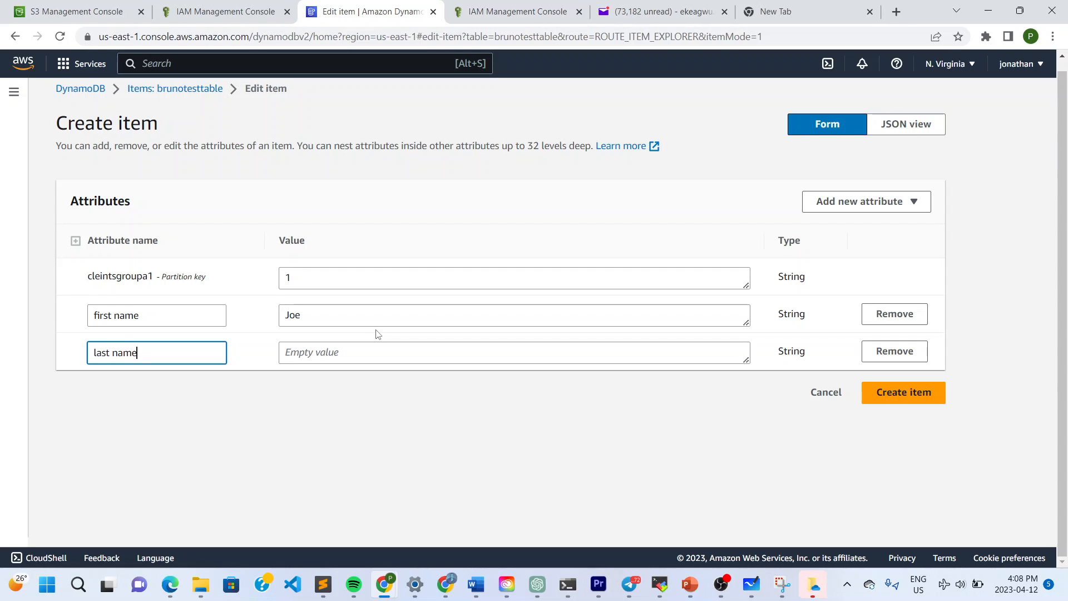
click(380, 356)
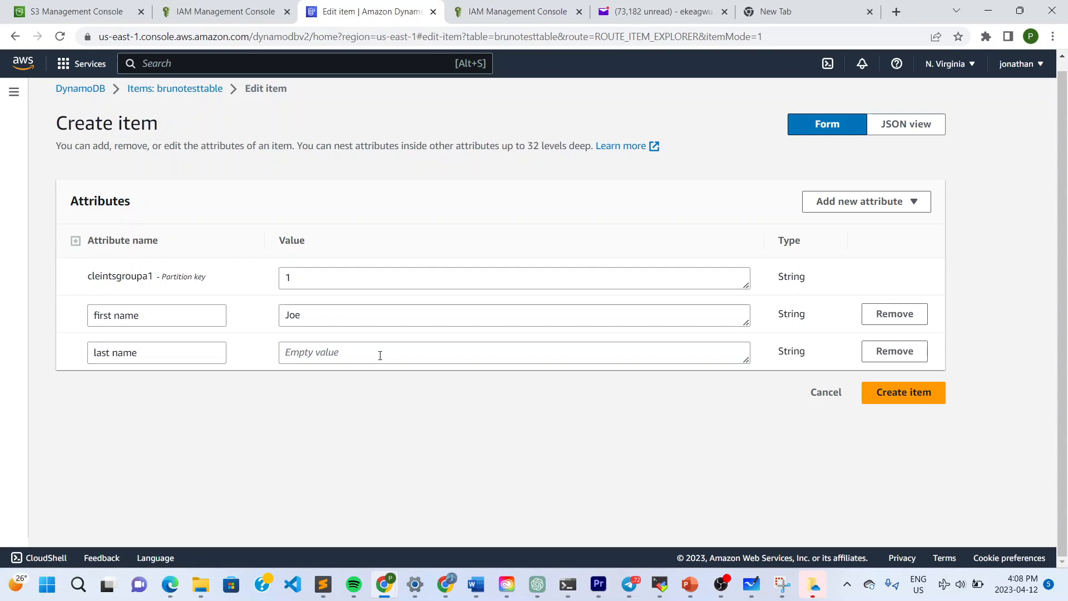
click(380, 356)
text(James)
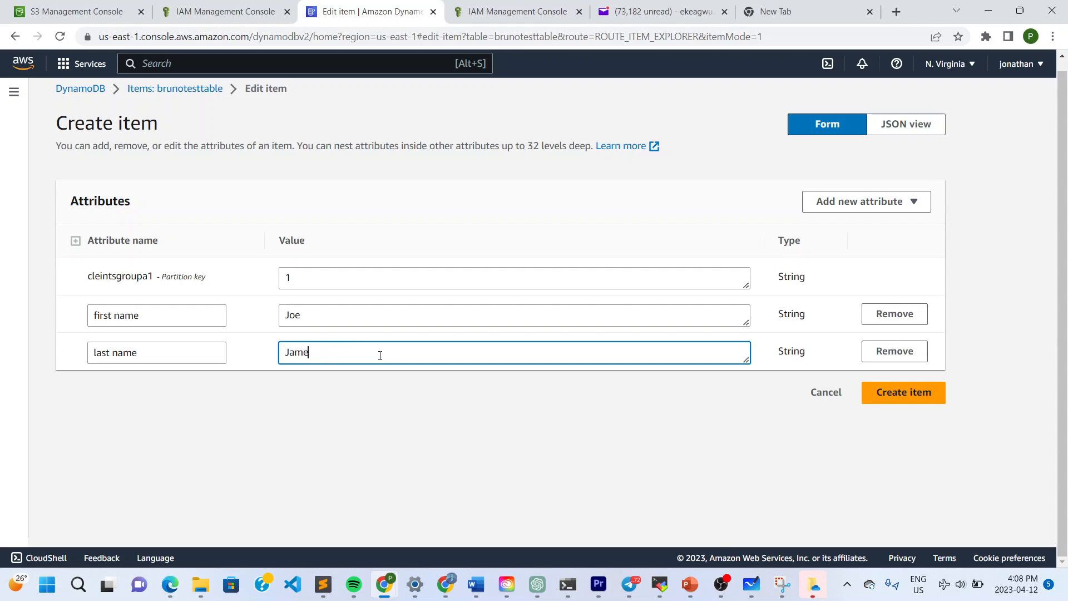
Step: Add a String attribute named "age" to the item with the value 31
click(472, 424)
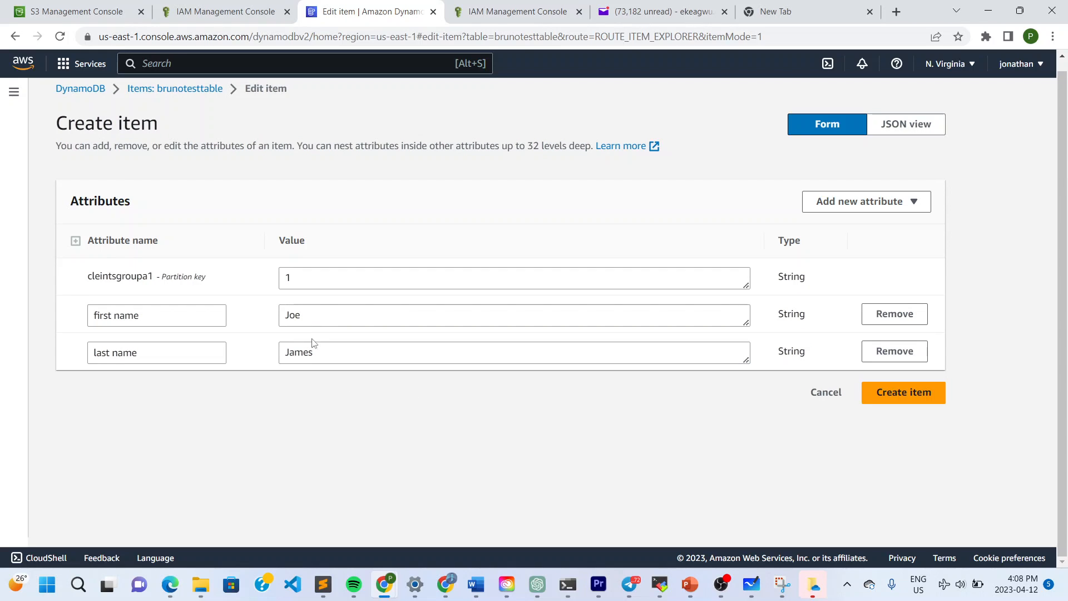
click(852, 210)
click(845, 225)
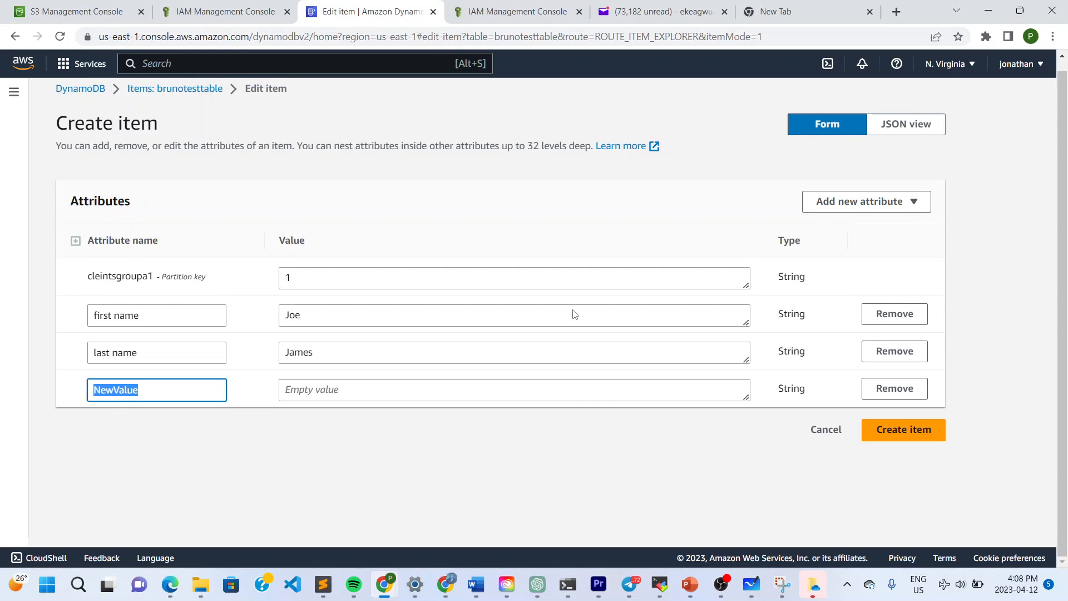
key(BackSpace)
text(age)
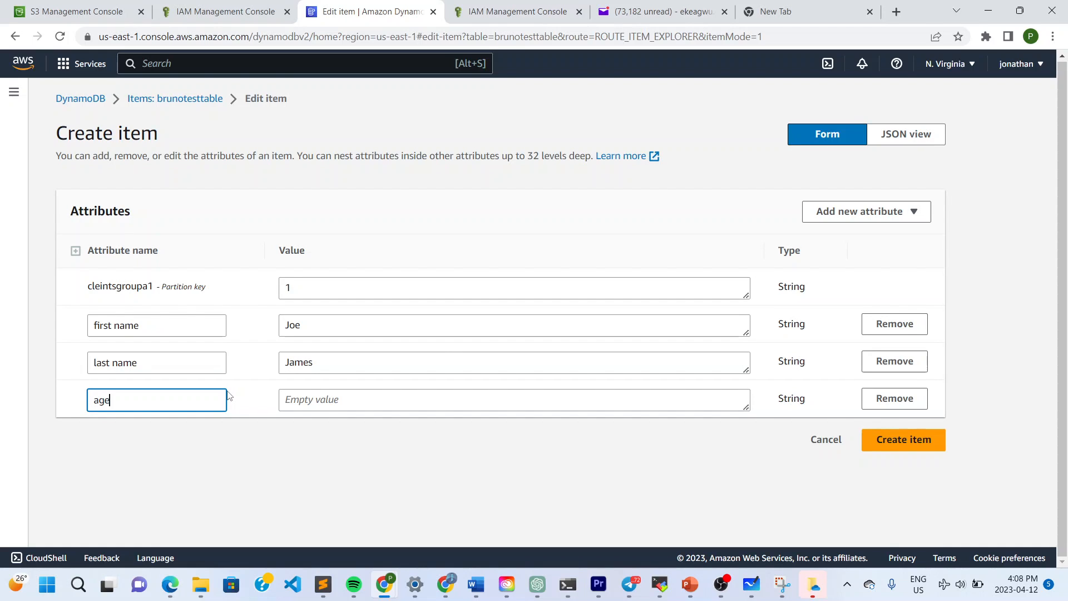
click(301, 399)
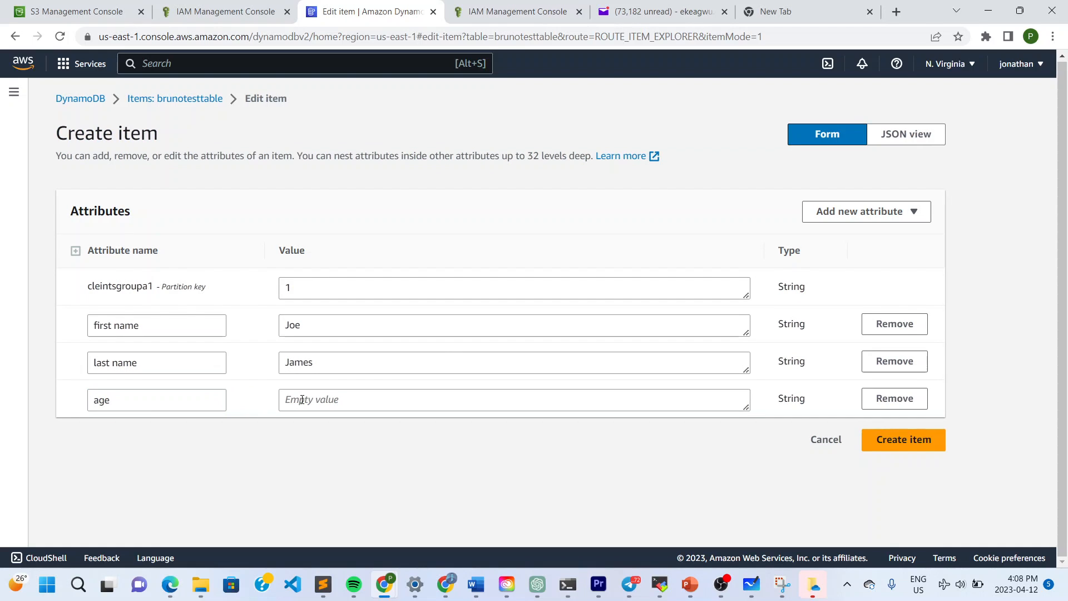
click(301, 400)
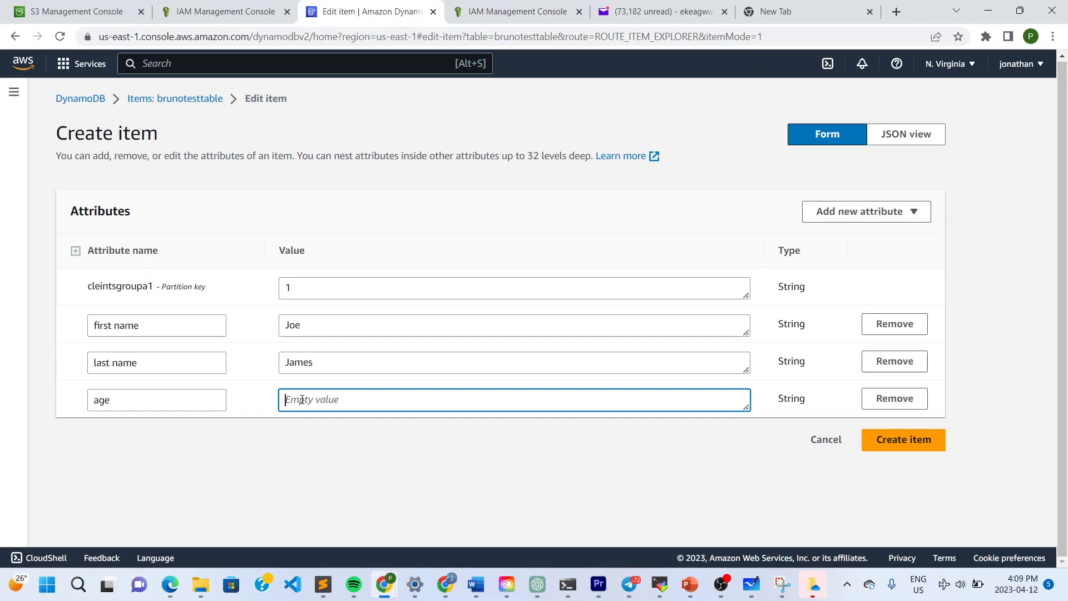
text(31)
click(395, 469)
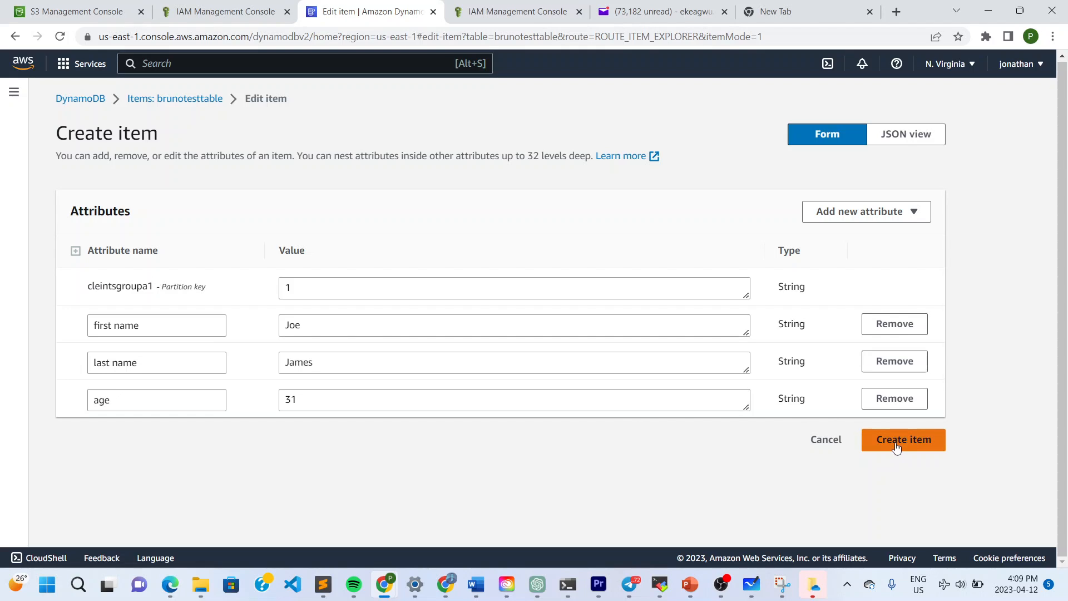
Step: Add a String attribute named "department" to the item with the value "Mechanics"
click(866, 212)
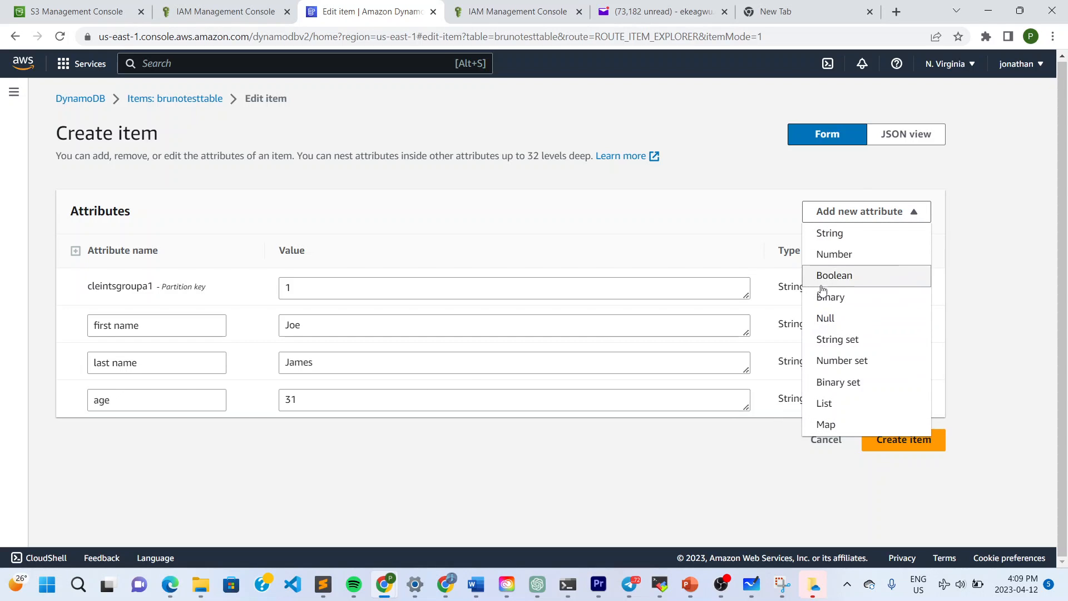
click(840, 234)
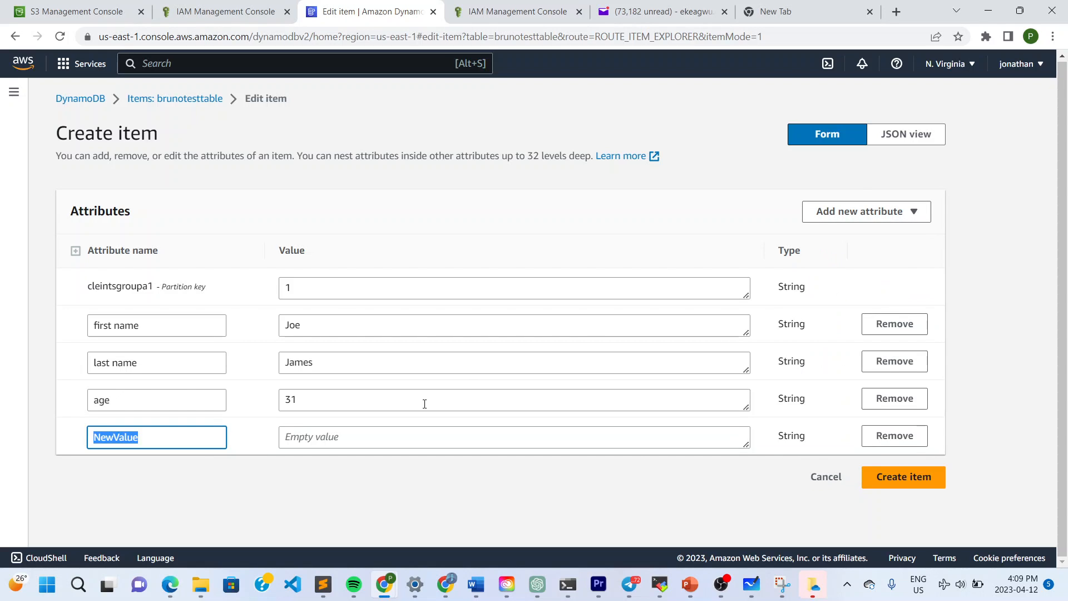
key(BackSpace)
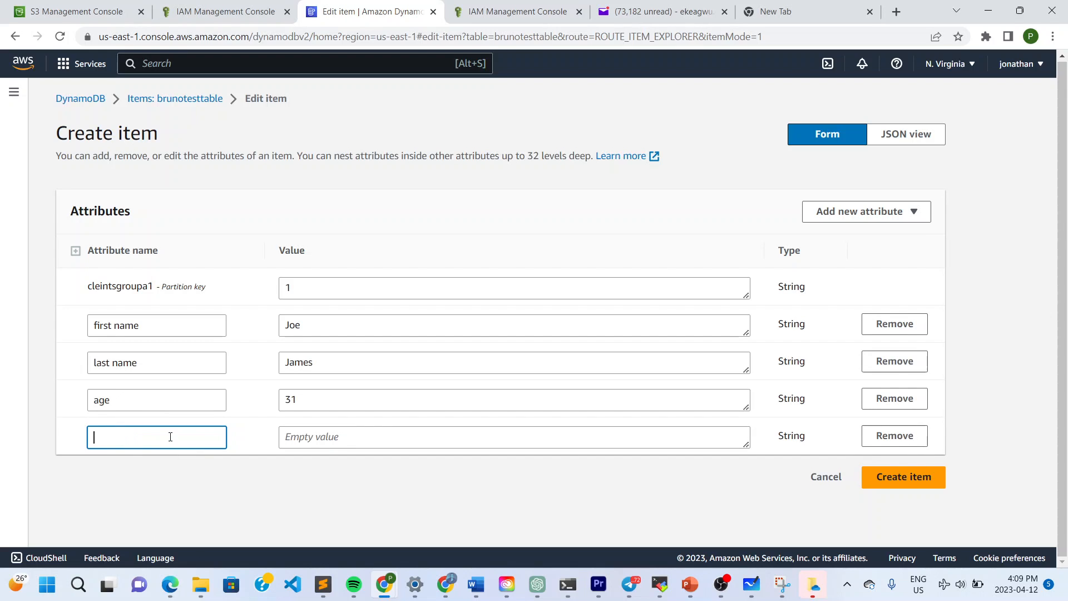
text(departmenn)
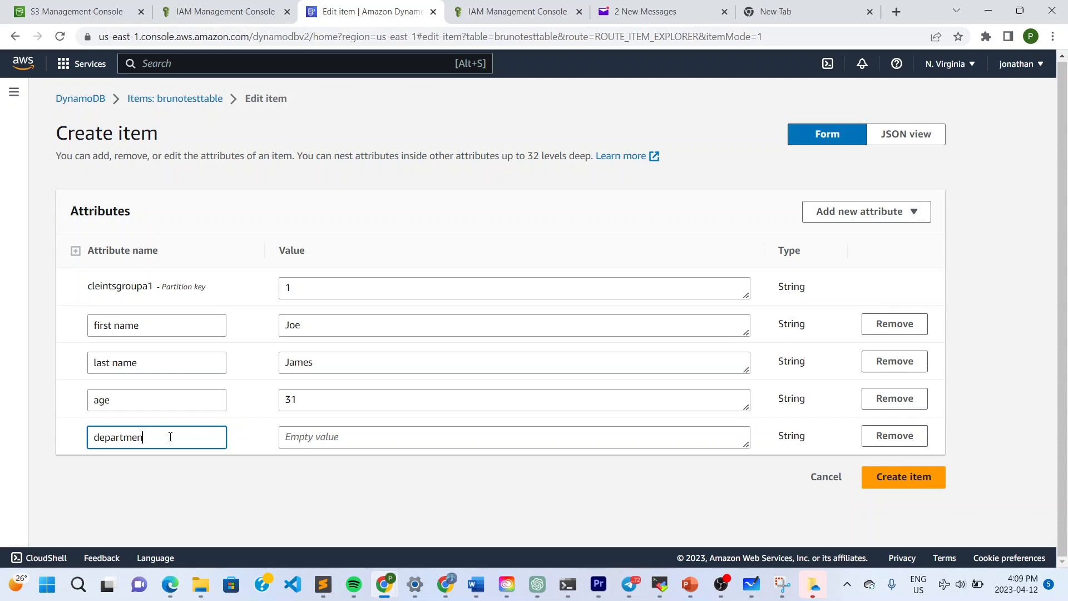
click(325, 441)
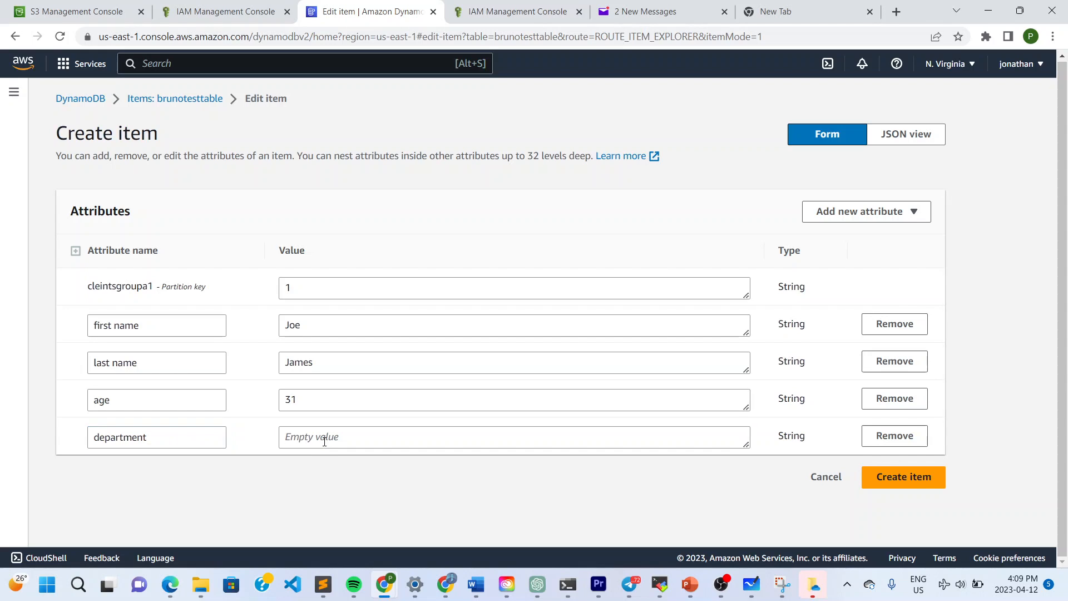
click(337, 438)
text(Mecha)
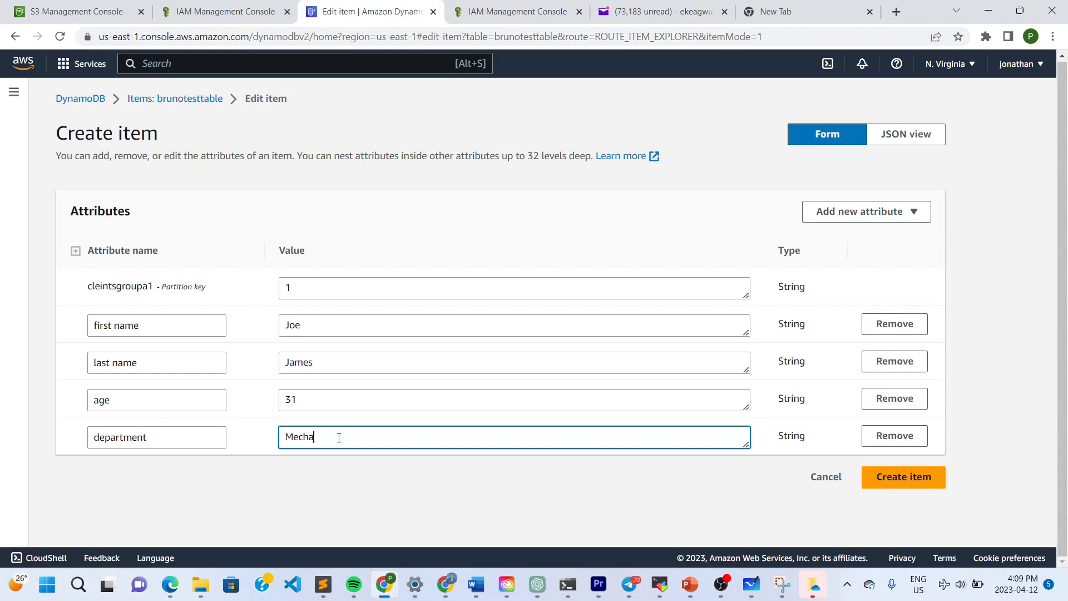
text(nicss)
click(394, 475)
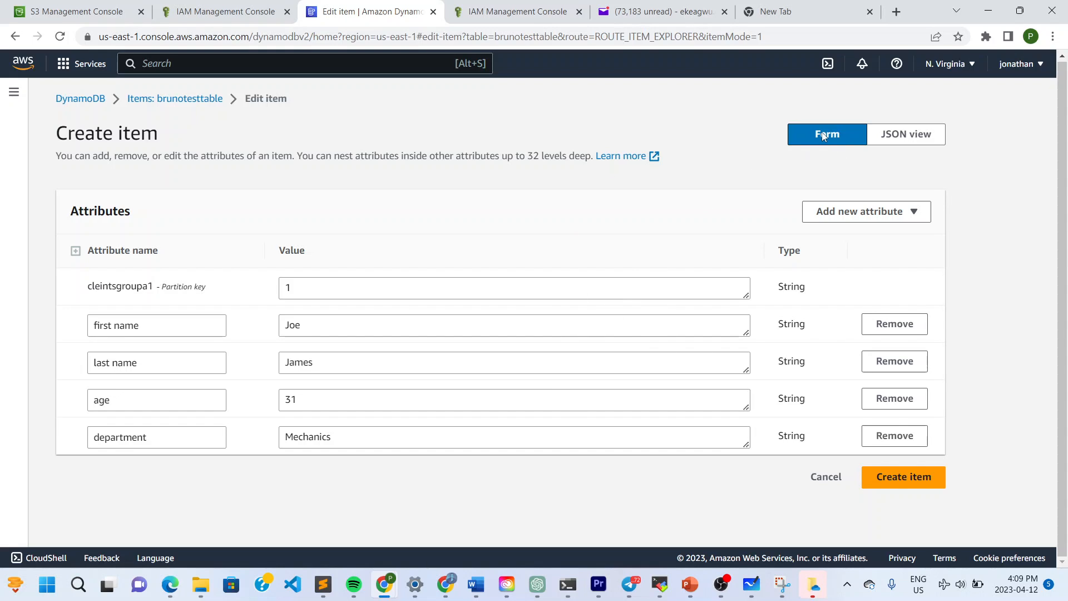
Step: Compare the item's attributes in the DynamoDB JSON view with the form view, ending in the form view
click(913, 134)
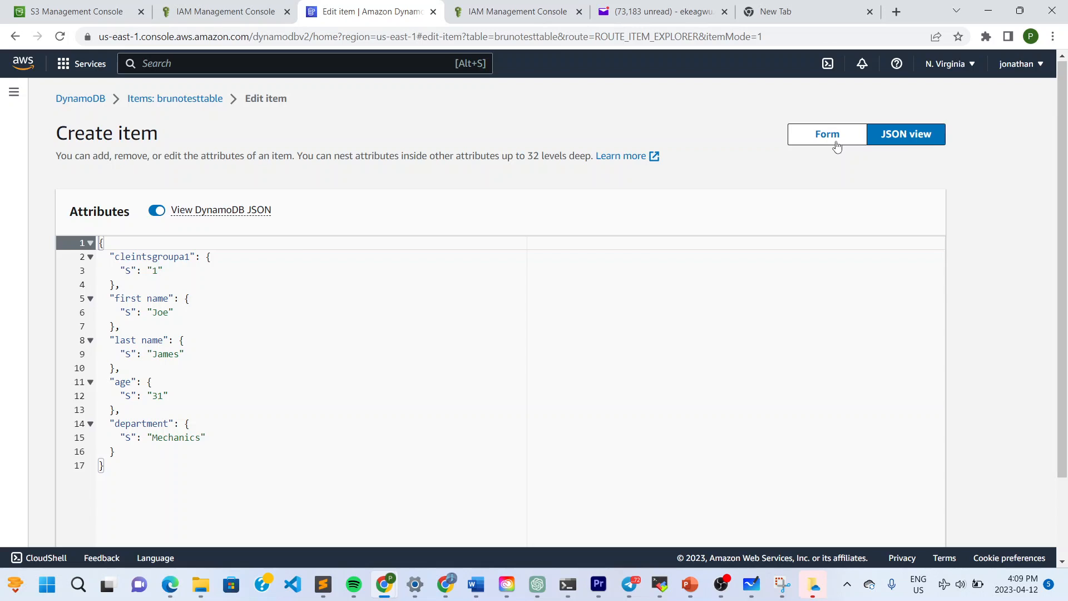
click(835, 143)
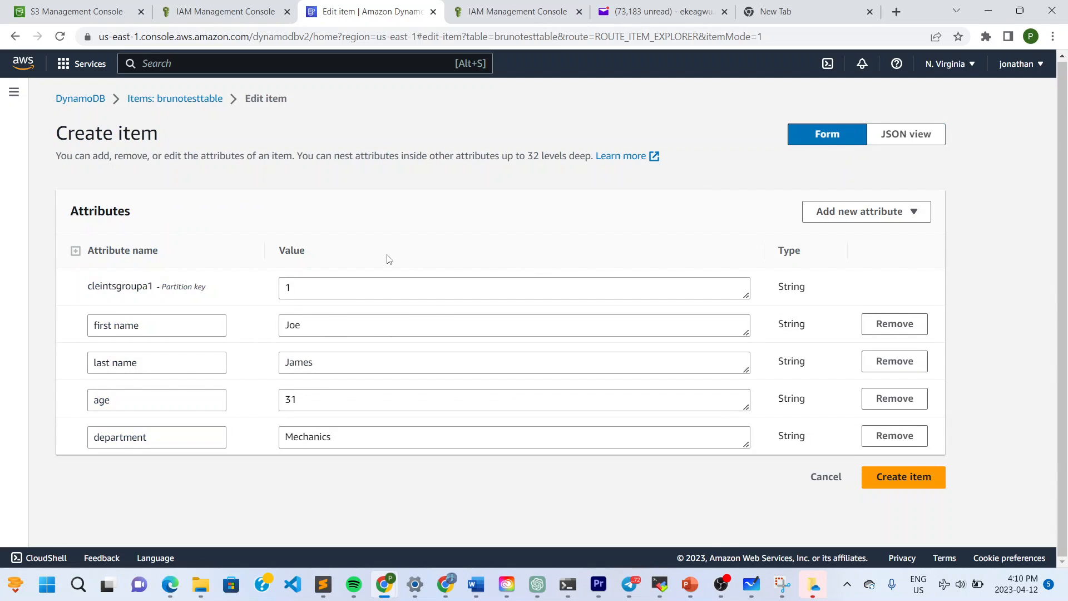
click(918, 136)
click(444, 354)
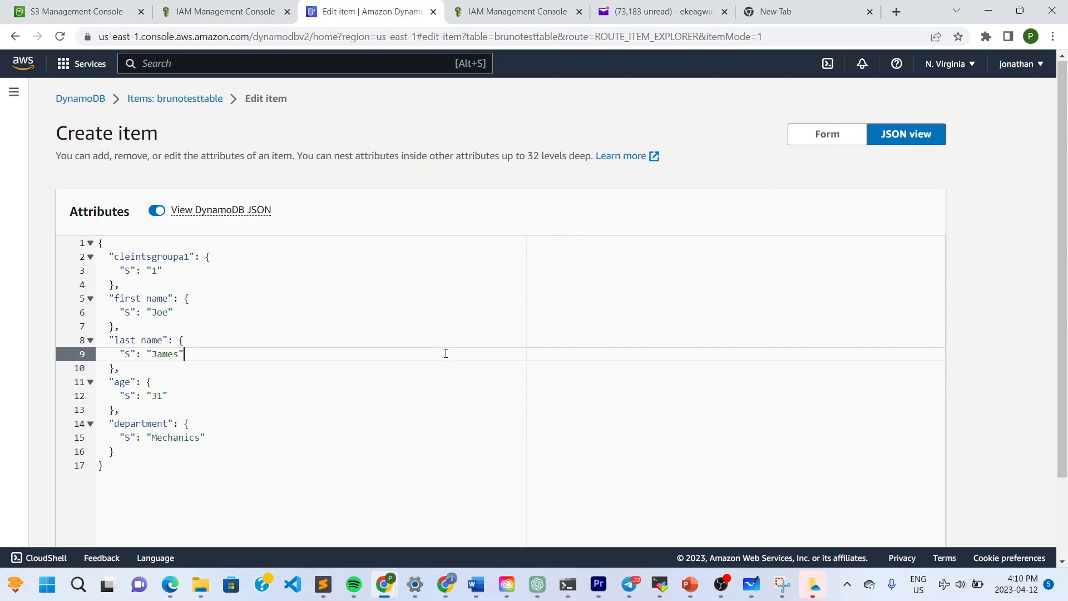
click(830, 142)
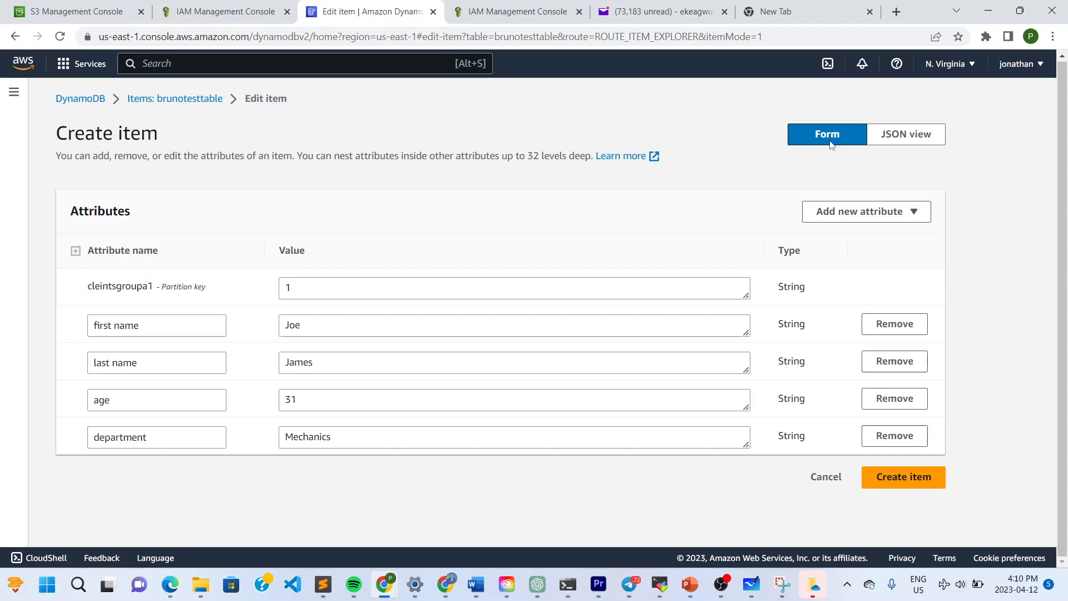
Step: Save the item to brunotesttable and start creating a second item
click(910, 488)
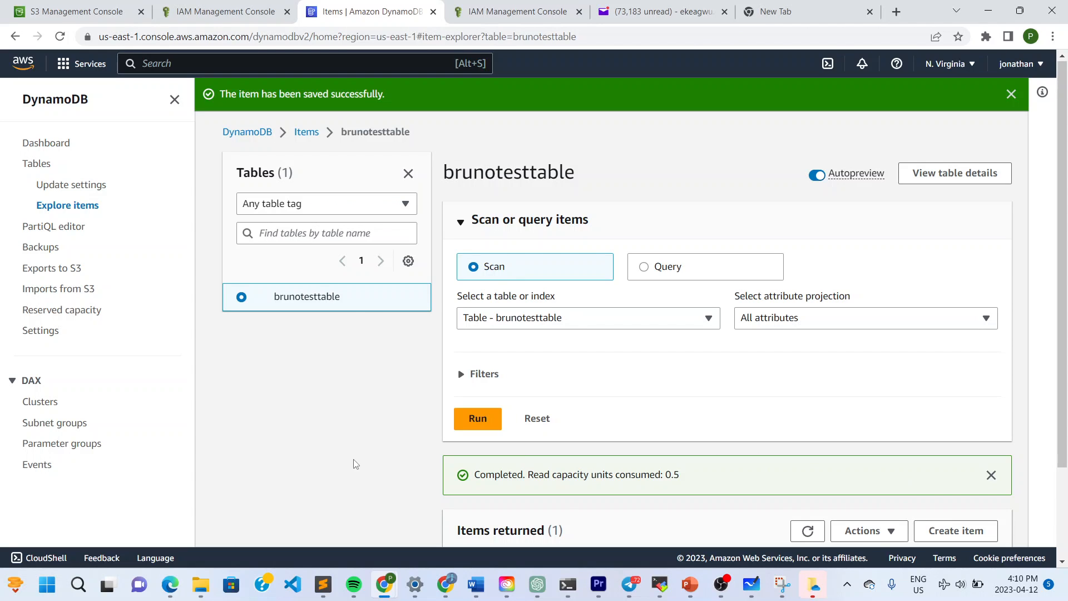
scroll(352, 459, down, 2)
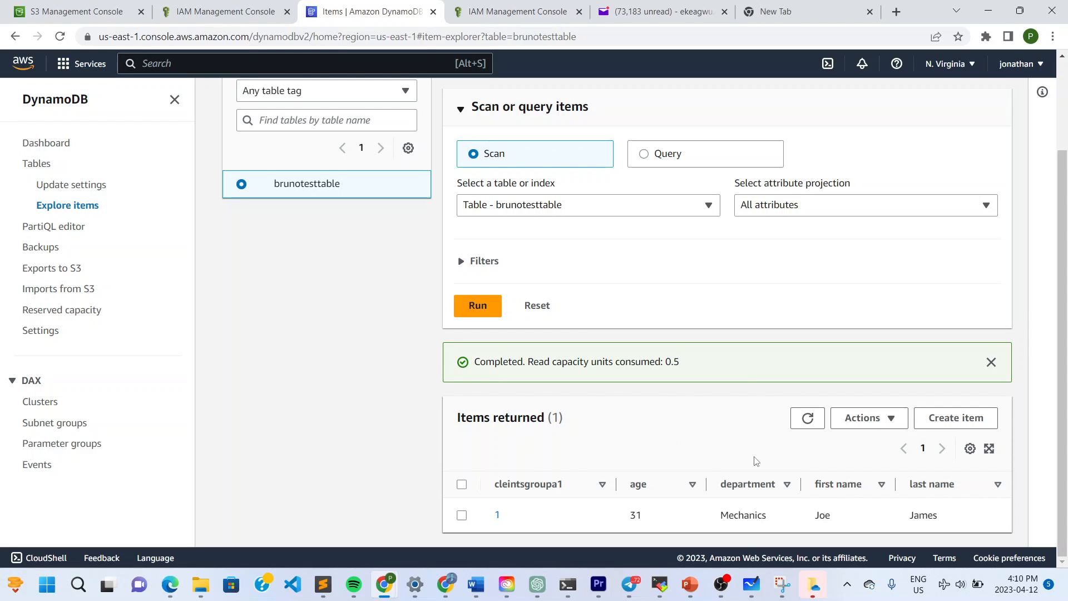
click(961, 424)
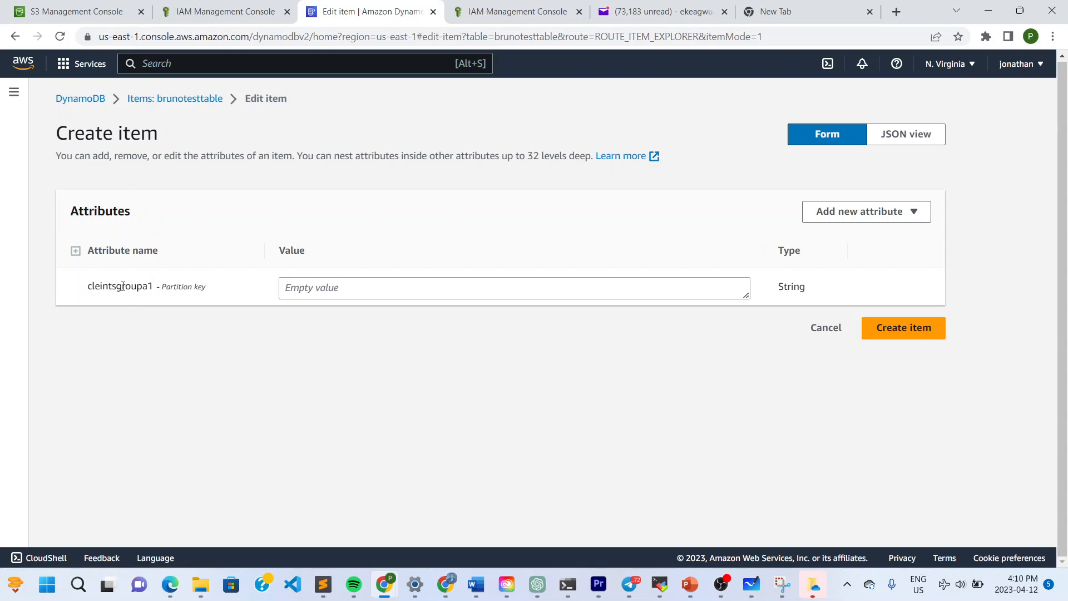
Step: Set the second item's cleintsgroupa1 partition key value to 2
click(345, 288)
text(2)
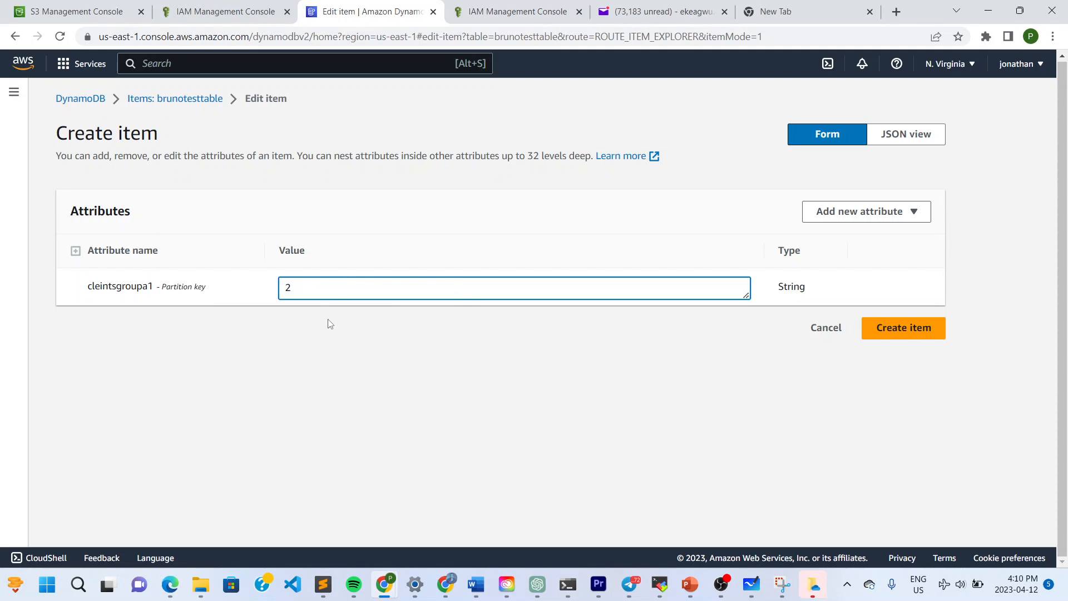
click(440, 324)
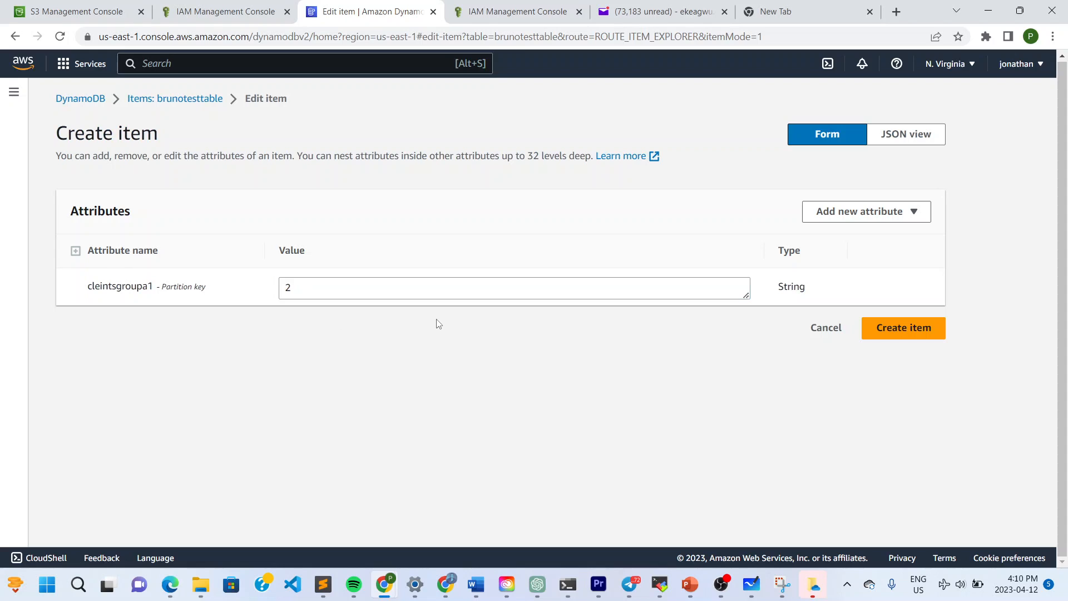
Step: Add a String attribute named "first name" to the second item and enter the client's first name as its value
click(891, 217)
click(853, 242)
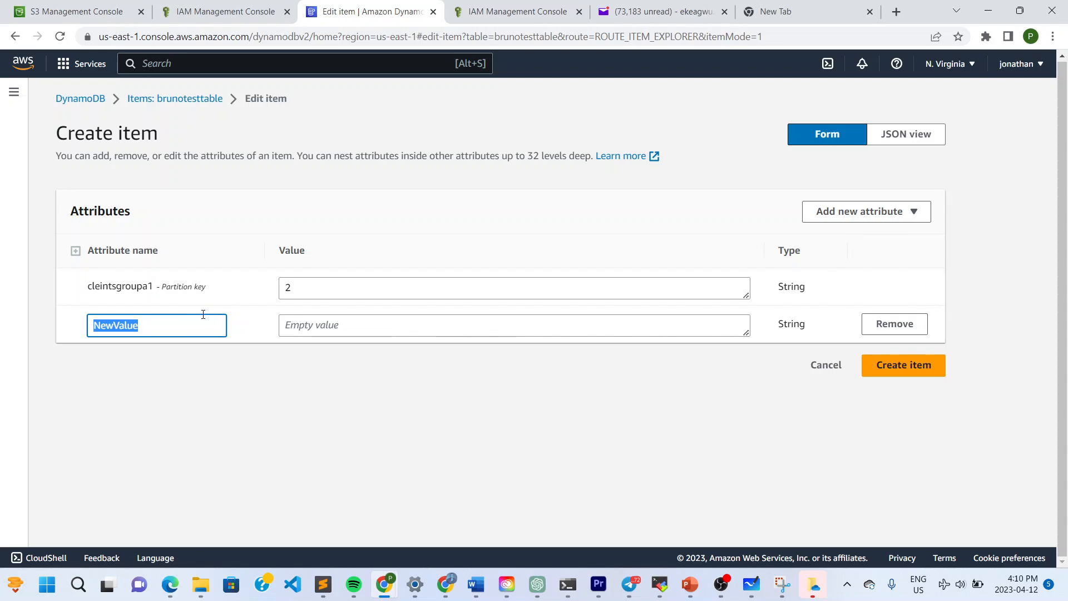
click(192, 326)
key(BackSpace)
key(BackSpace)
key(BackSpace)
key(BackSpace)
key(BackSpace)
key(BackSpace)
key(BackSpace)
key(BackSpace)
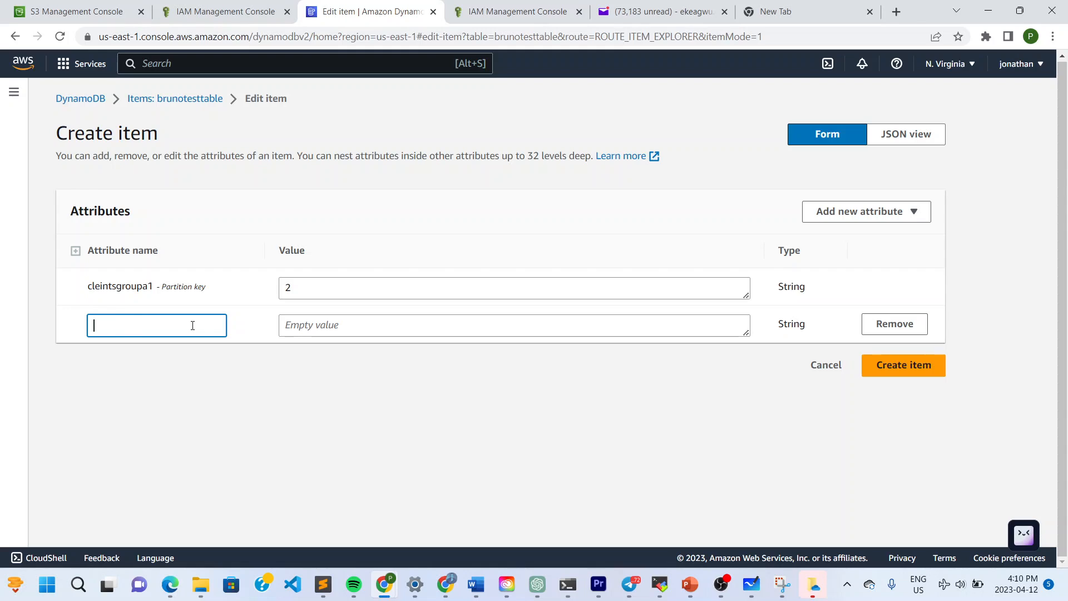
text(firdt)
key(Num_Lock)
text(st name)
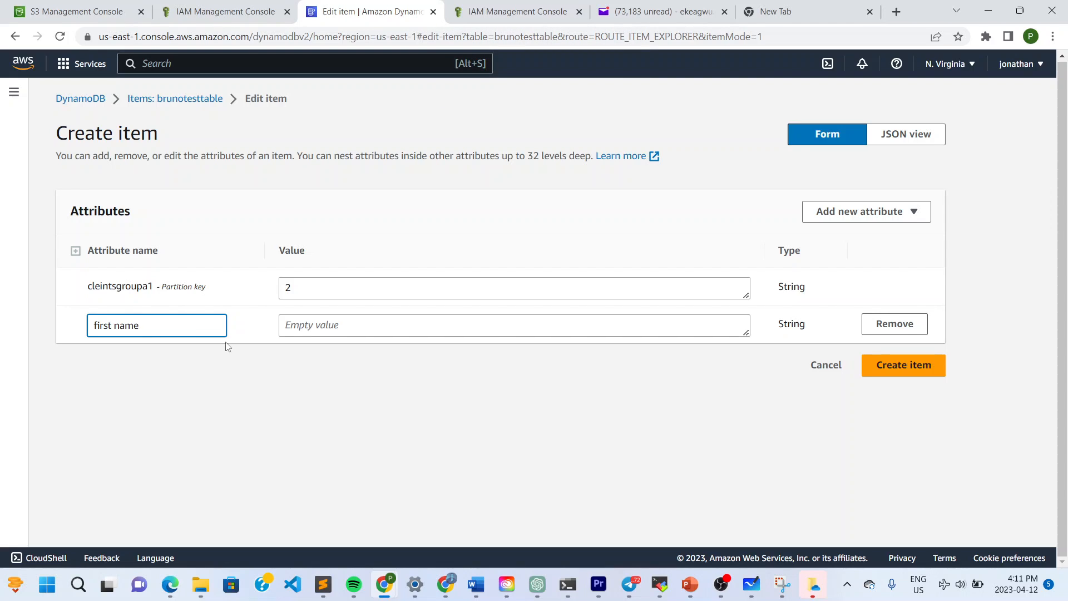
click(312, 324)
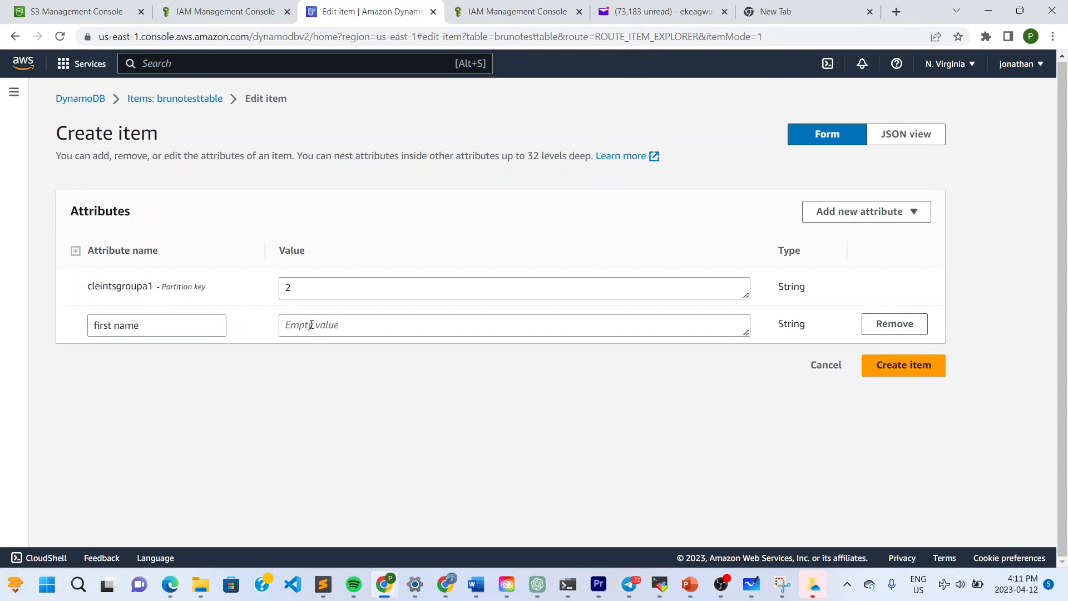
click(311, 324)
text(Mary)
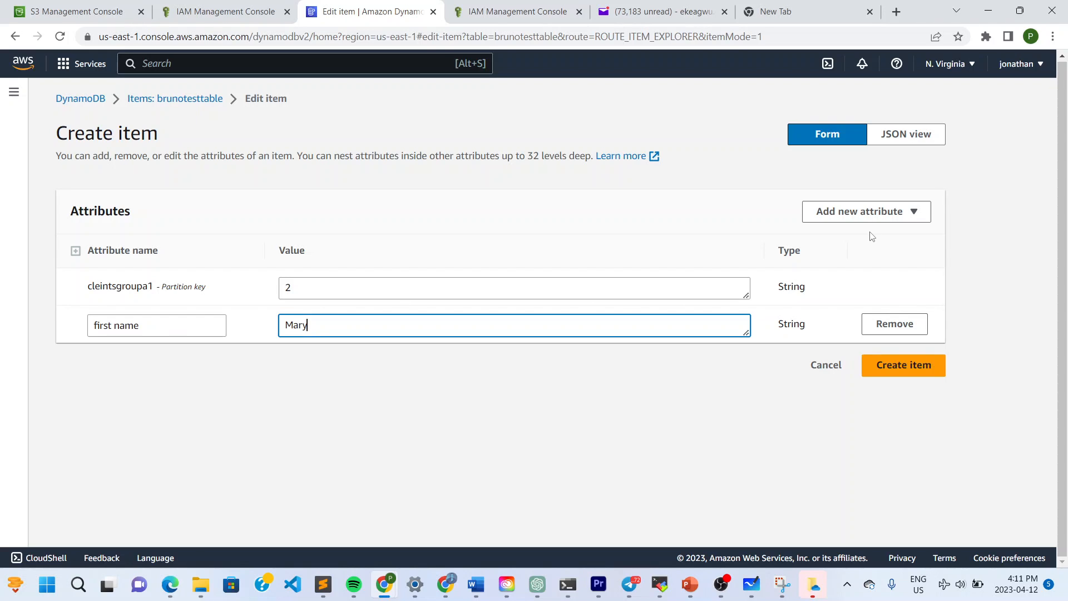
Step: Add a String attribute named "last name" to the second item and enter the client's last name as its value
click(865, 217)
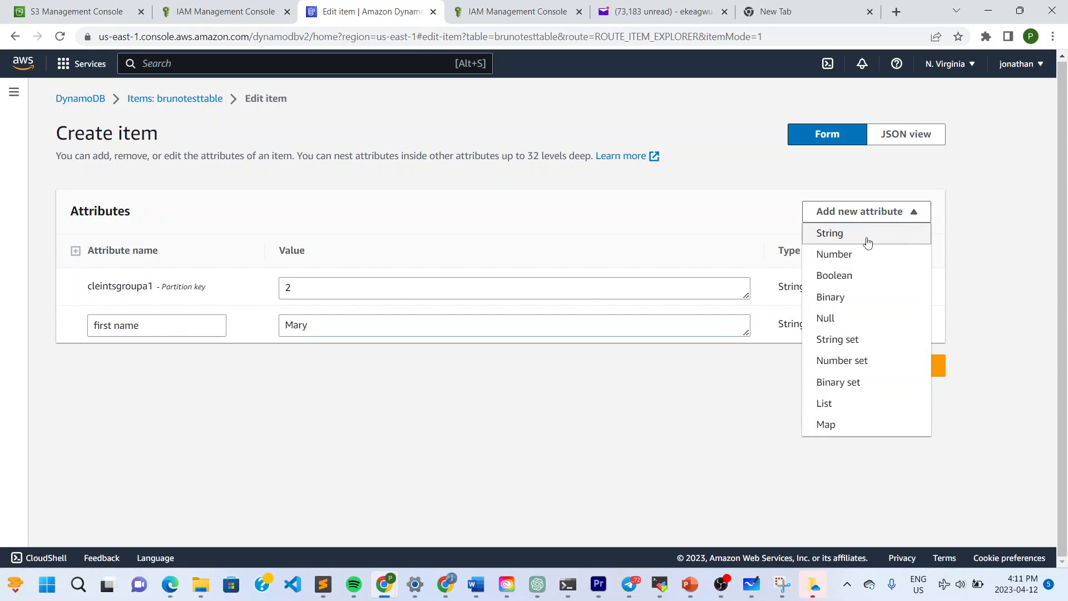
click(871, 235)
key(BackSpace)
text(last name)
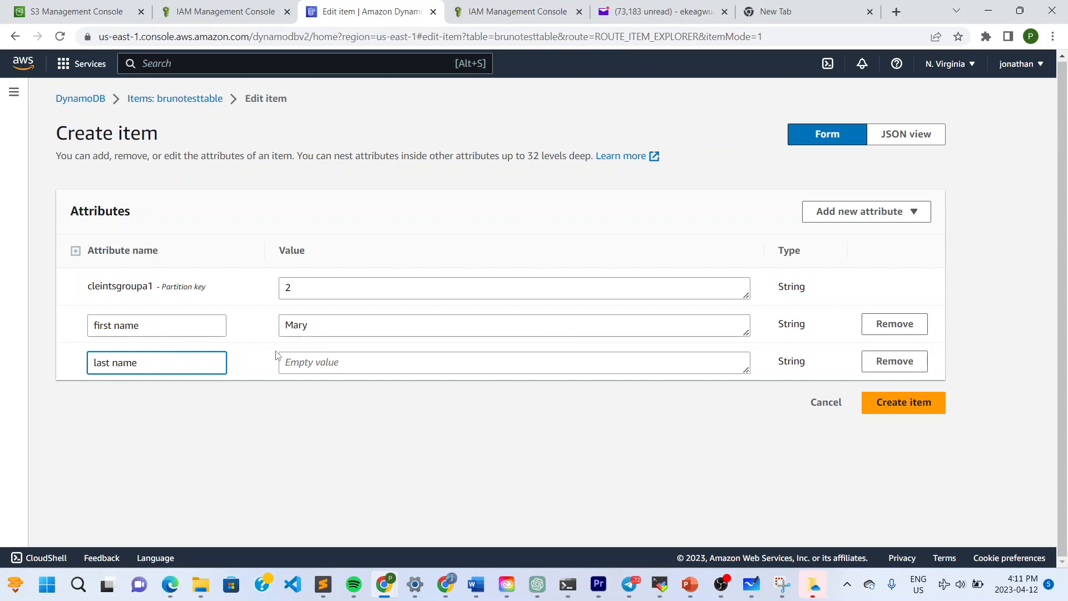
click(304, 364)
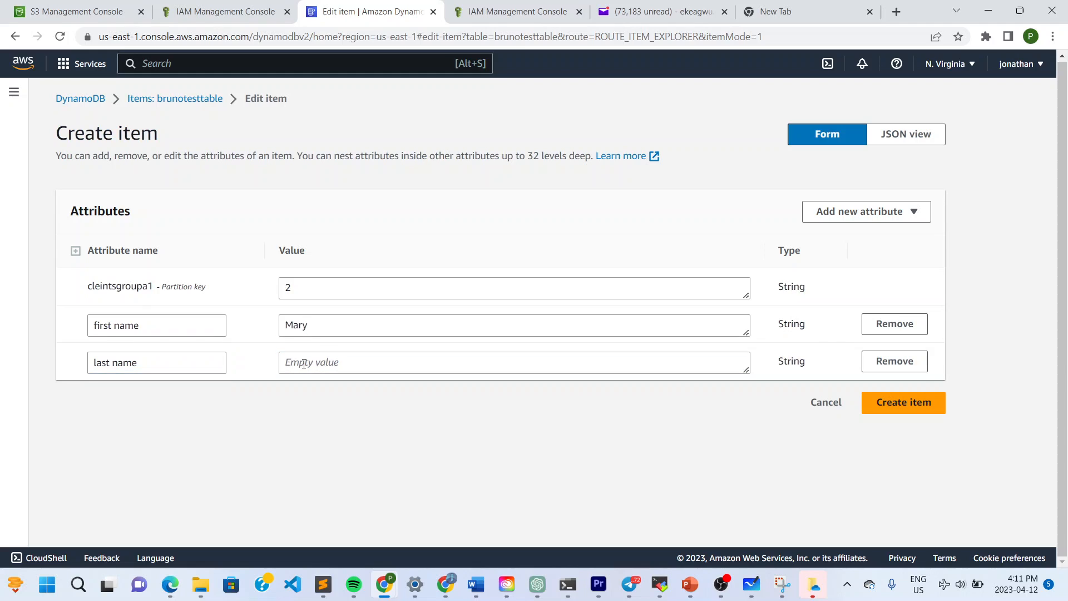
click(304, 364)
text(Peter)
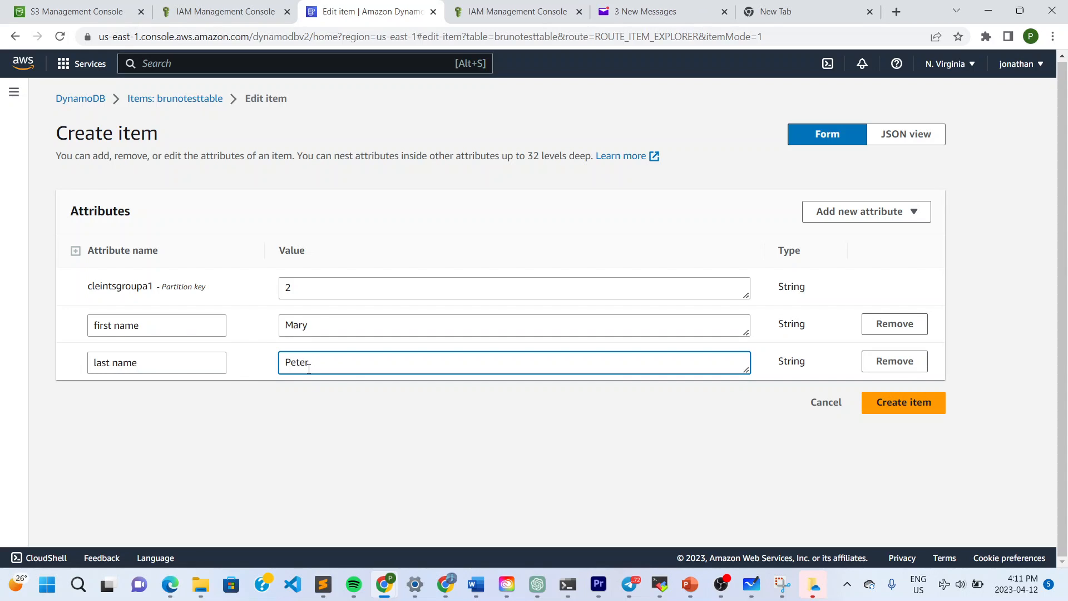
click(348, 393)
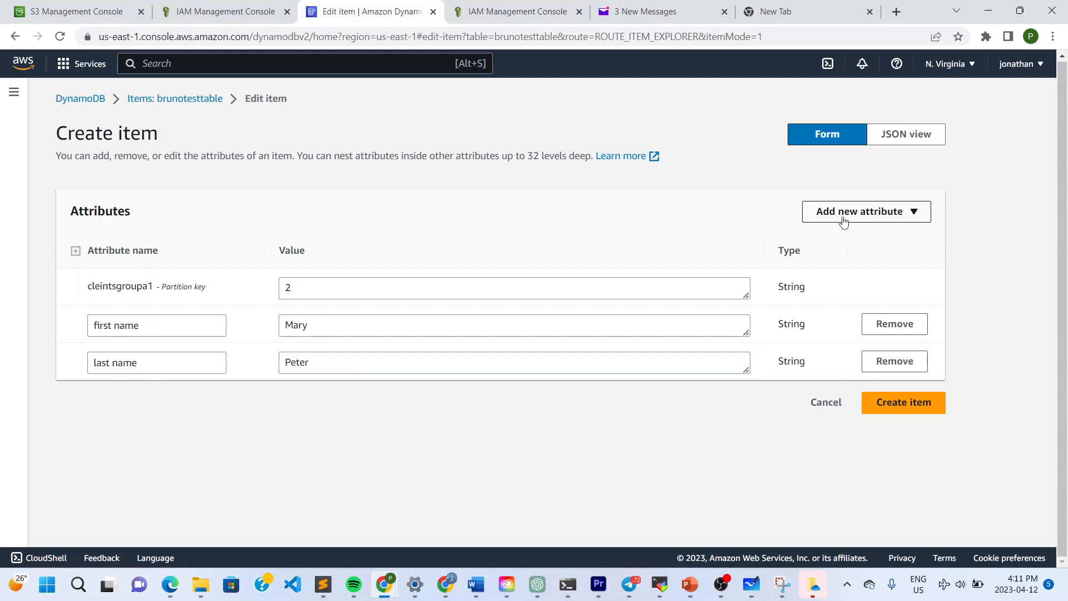
Step: Add a String attribute named "department" to the second item with the value Forestry
click(872, 217)
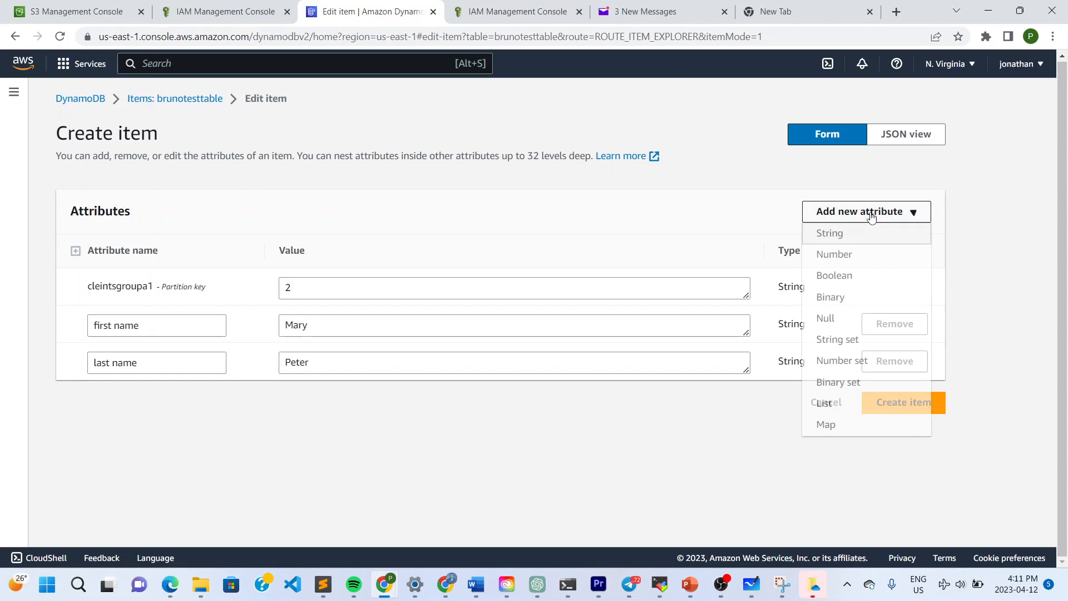
click(866, 233)
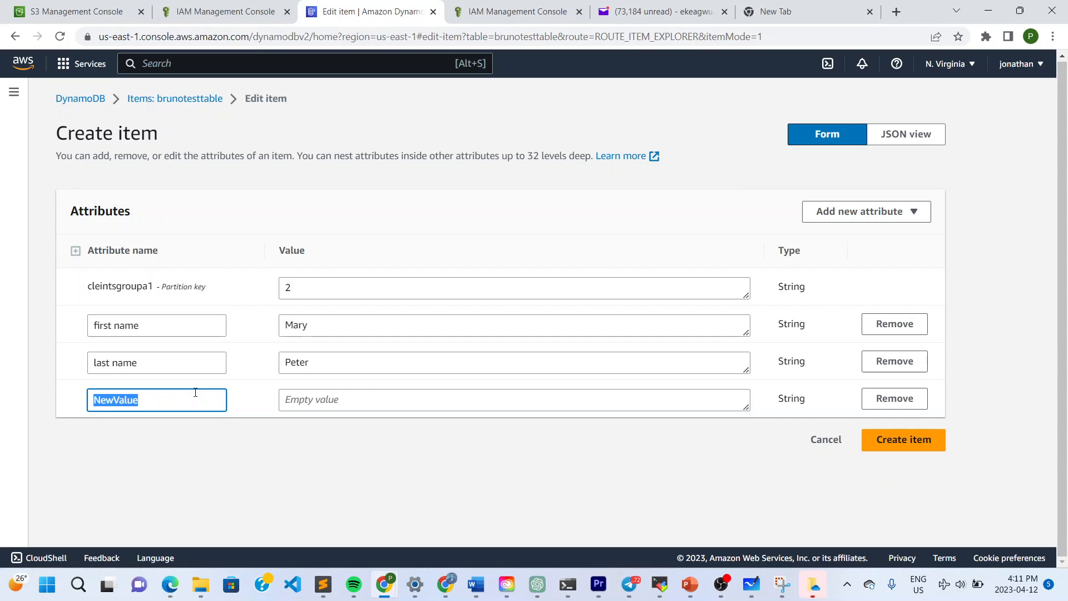
key(BackSpace)
text(department)
click(360, 401)
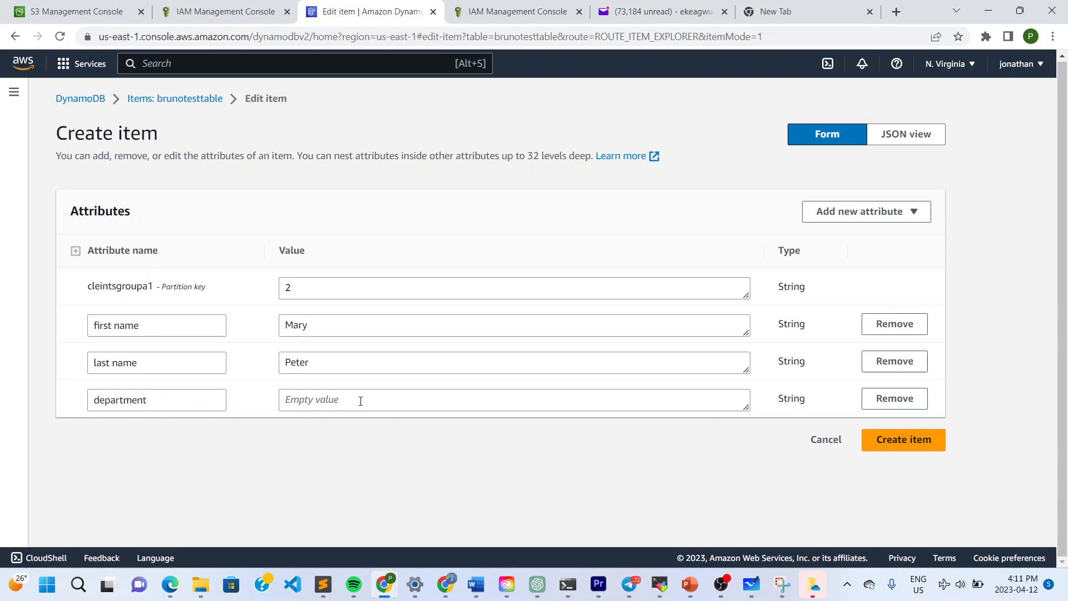
click(360, 401)
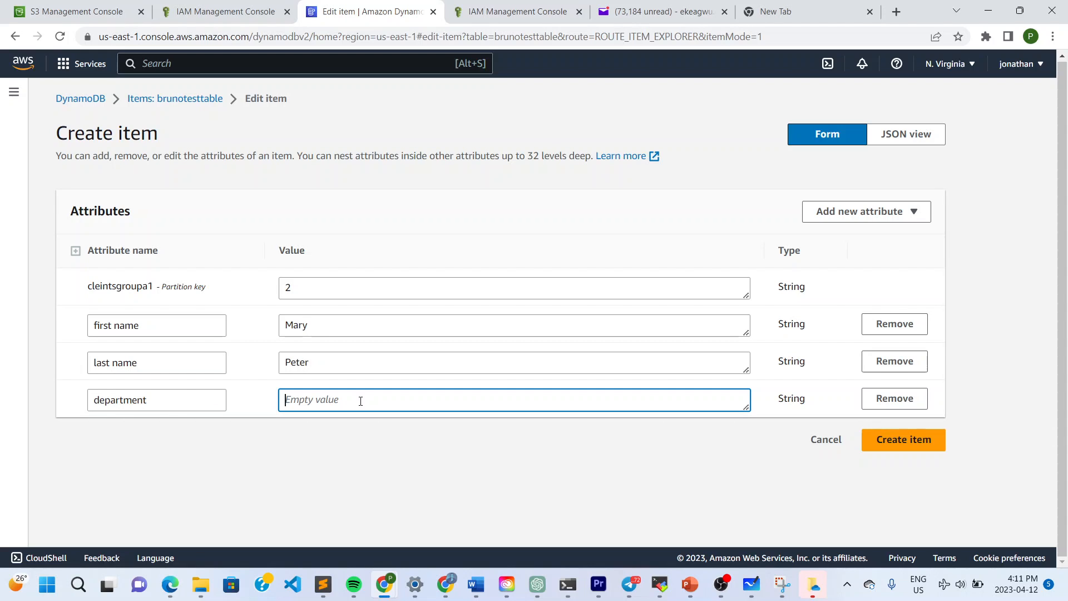
text(Fordst)
text(str)
click(371, 422)
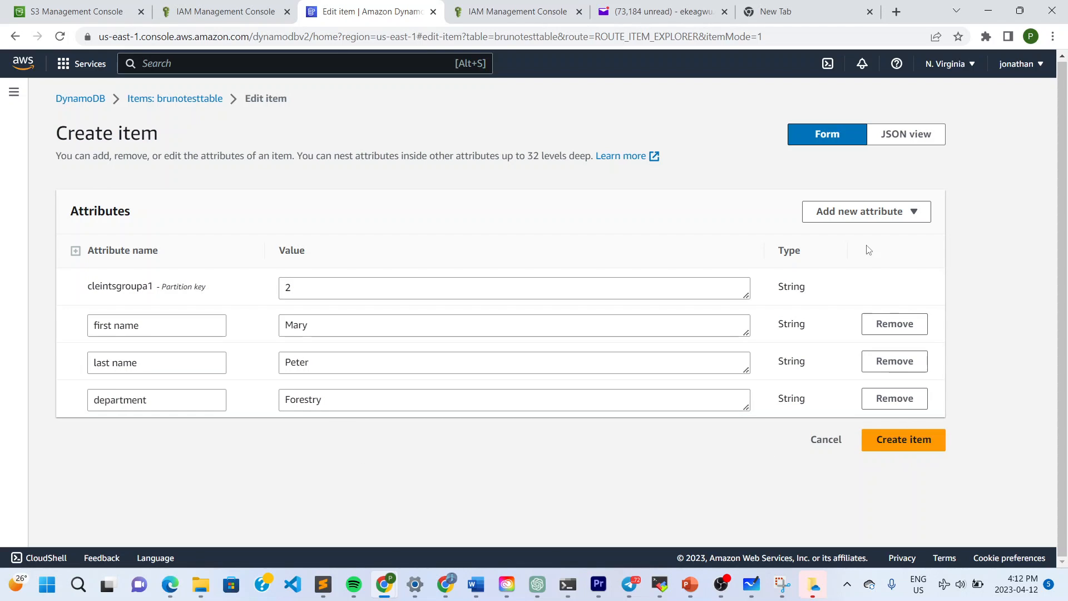
Step: Check the second item's JSON representation, return to the form view and create the item in brunotesttable
click(897, 134)
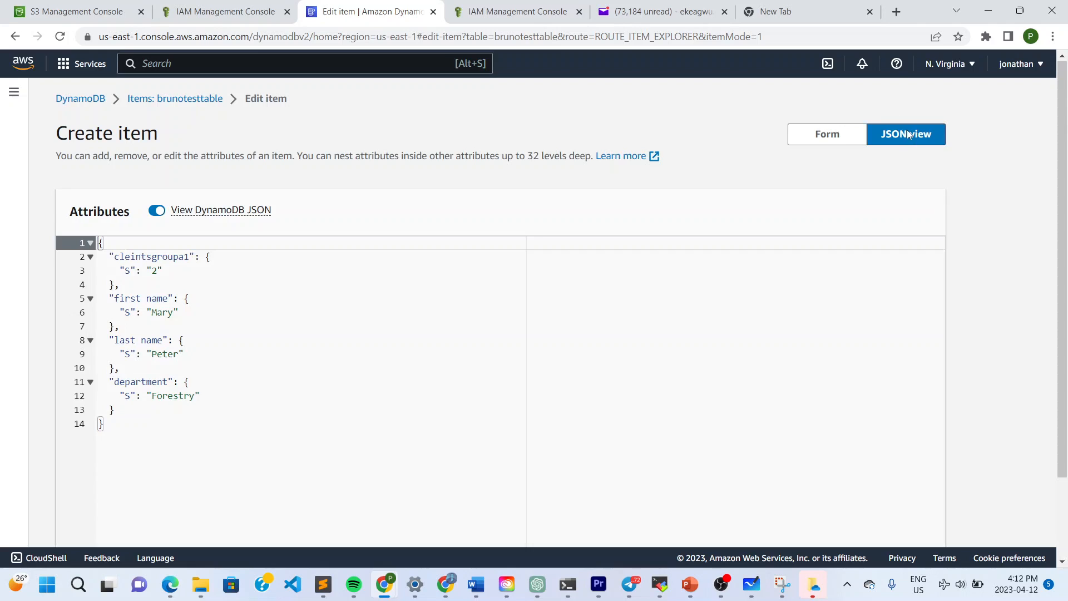
click(842, 137)
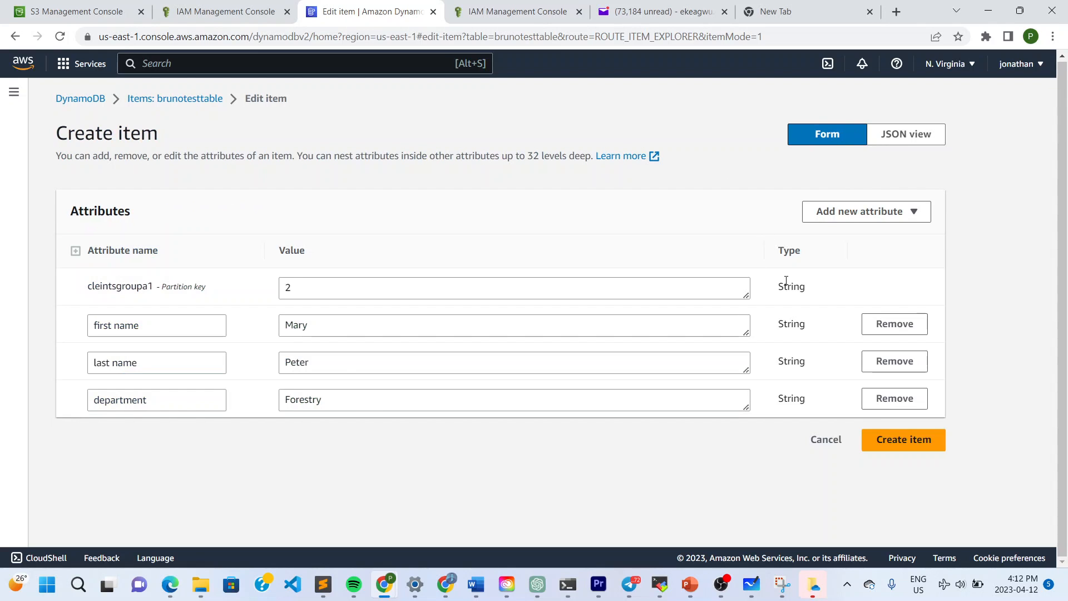
click(909, 443)
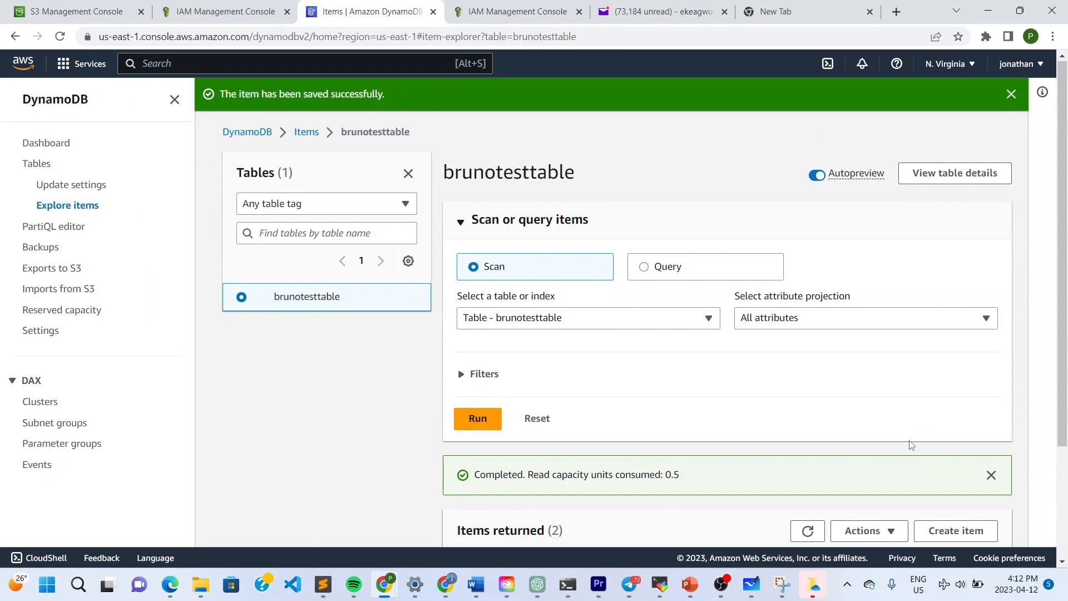
Step: Edit the item whose cleintsgroupa1 key is 2, add a String attribute named "age" with the value 27, and save the changes
scroll(388, 424, down, 3)
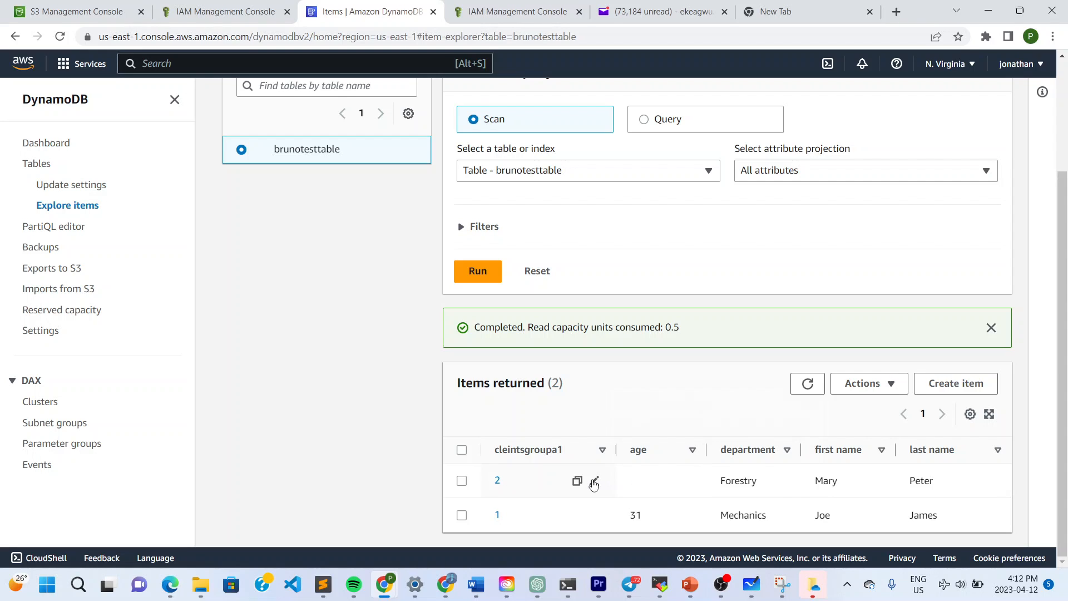
click(594, 482)
click(789, 479)
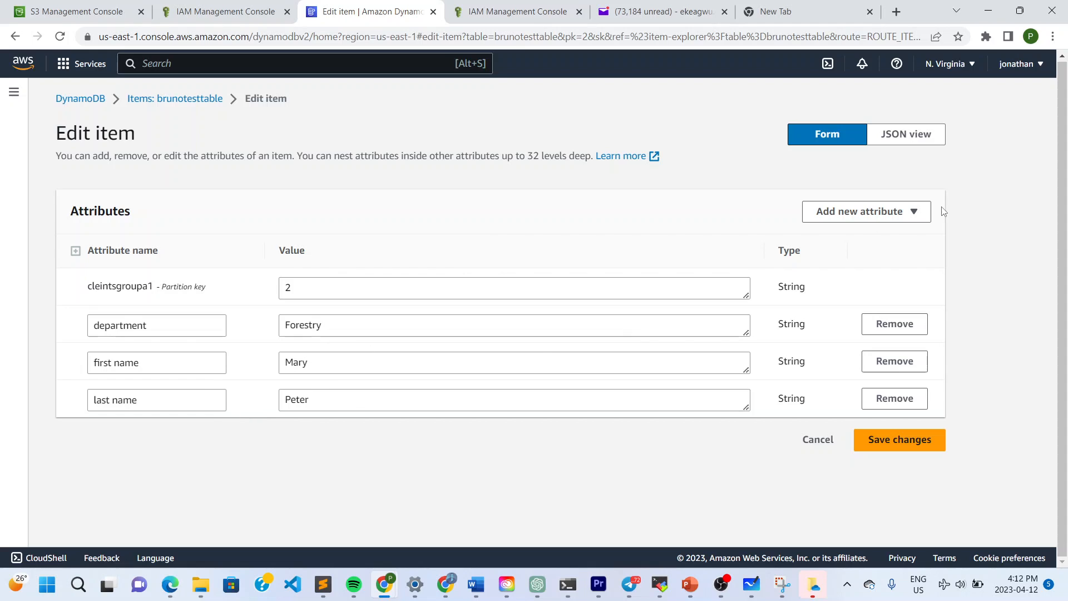
click(914, 212)
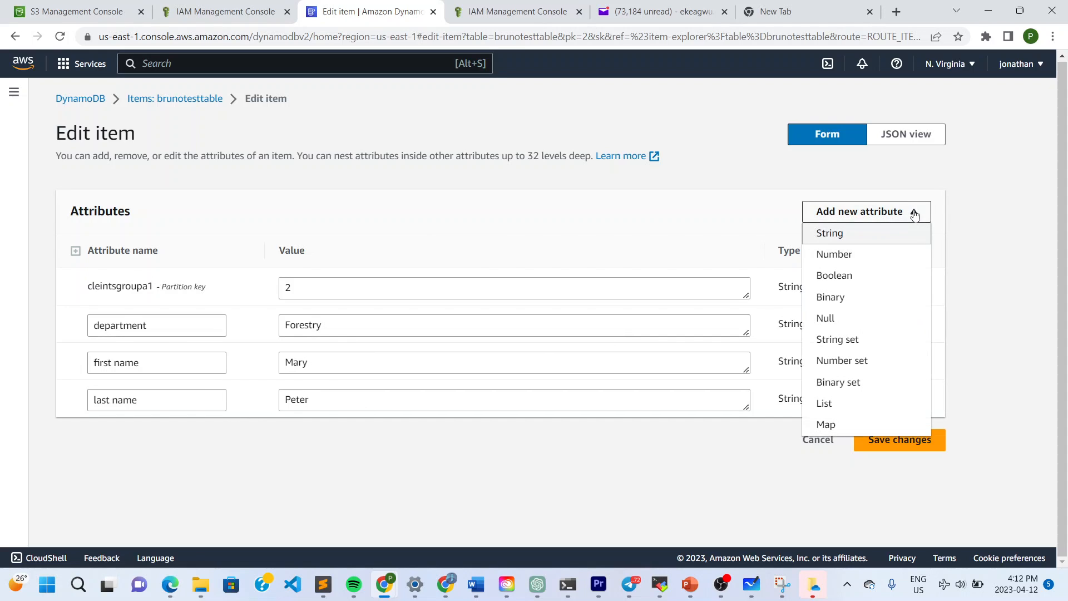
click(851, 234)
key(BackSpace)
text(age)
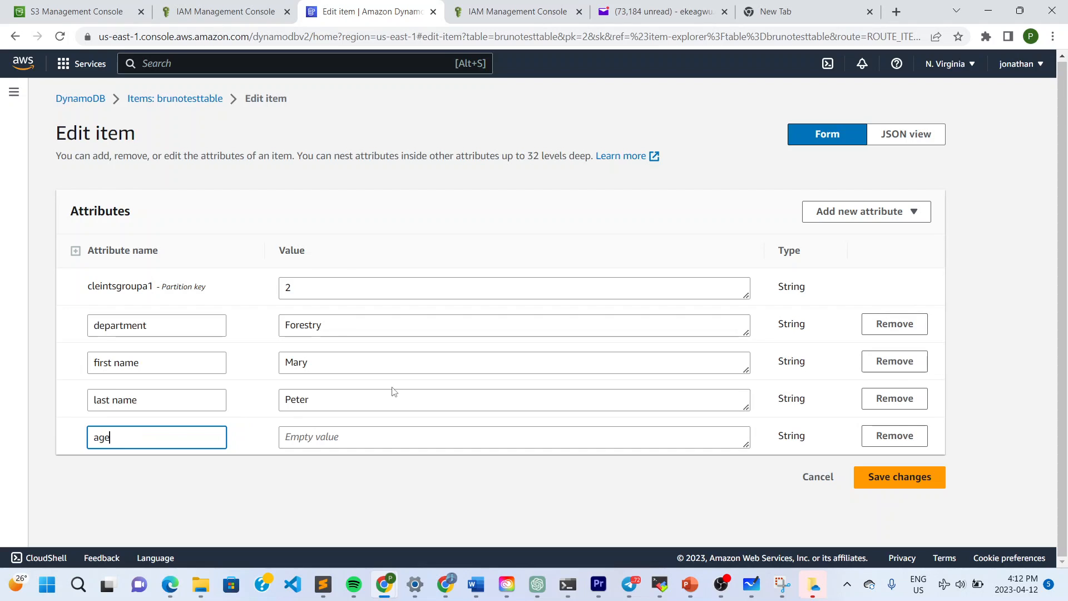
click(379, 448)
click(377, 443)
text(27)
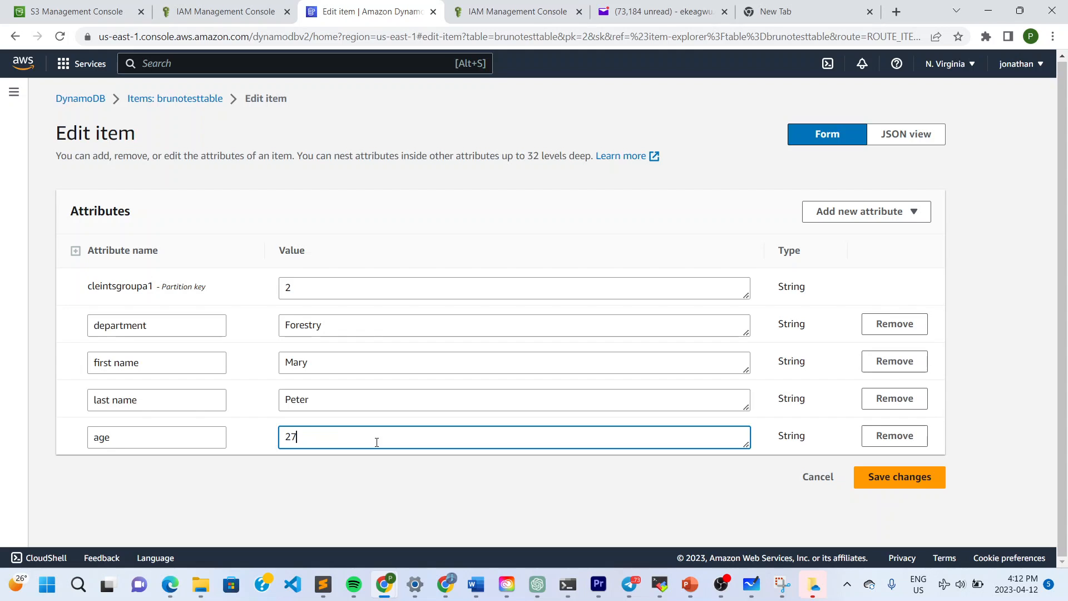
click(402, 494)
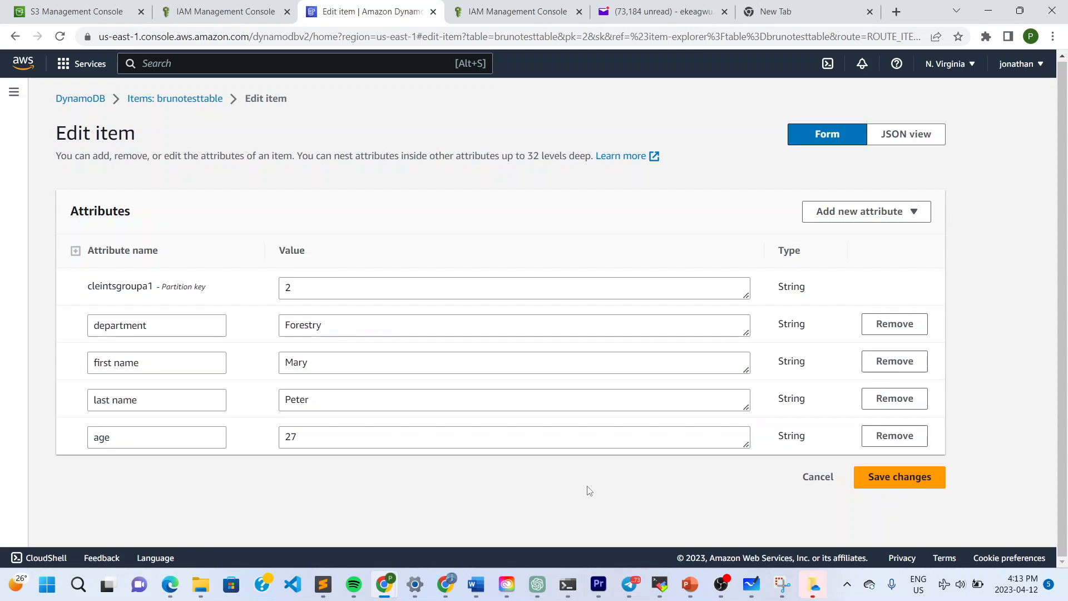
click(927, 479)
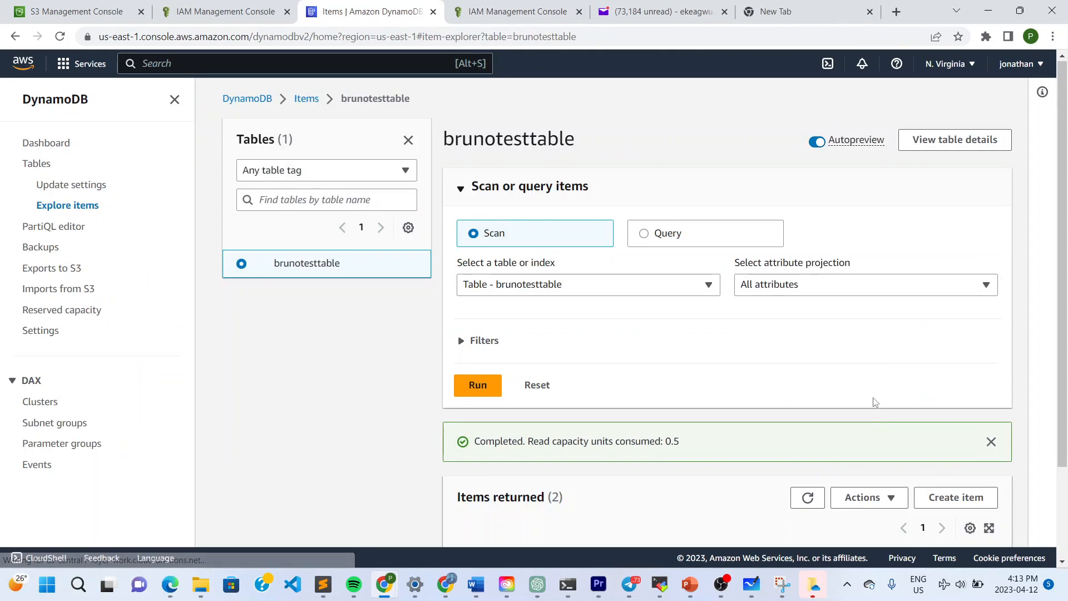
Step: Rename the age attribute of the item with key 2 to "Age" and save the changes
scroll(389, 424, down, 3)
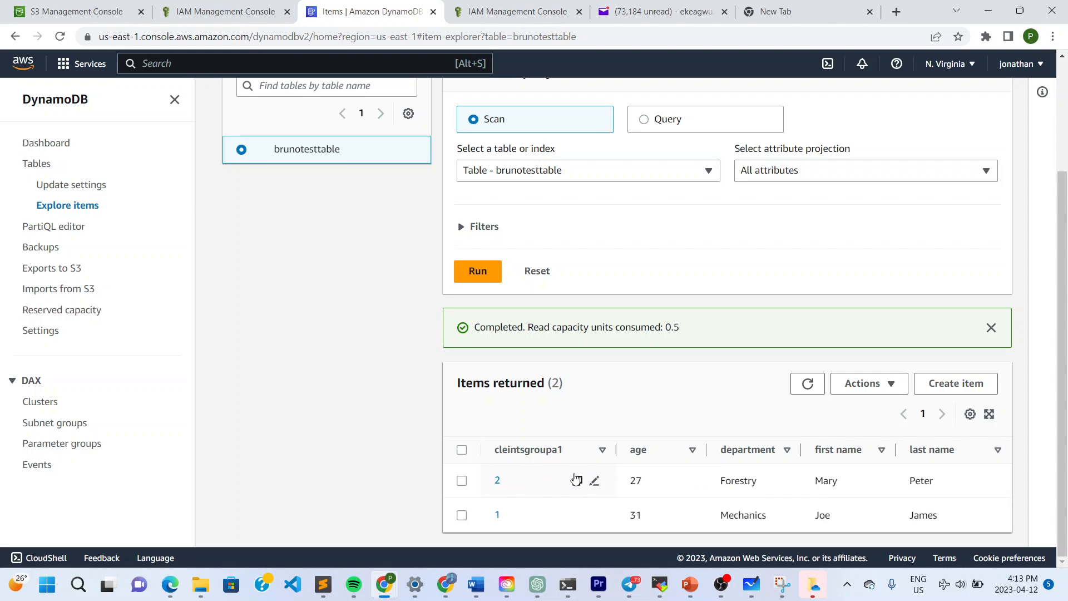
click(594, 480)
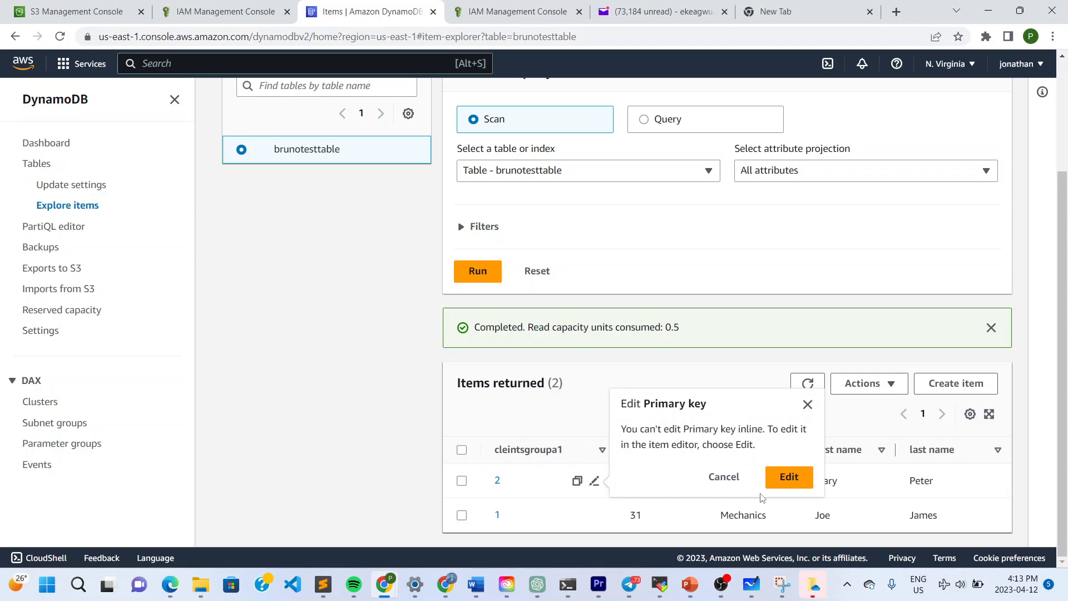
click(779, 484)
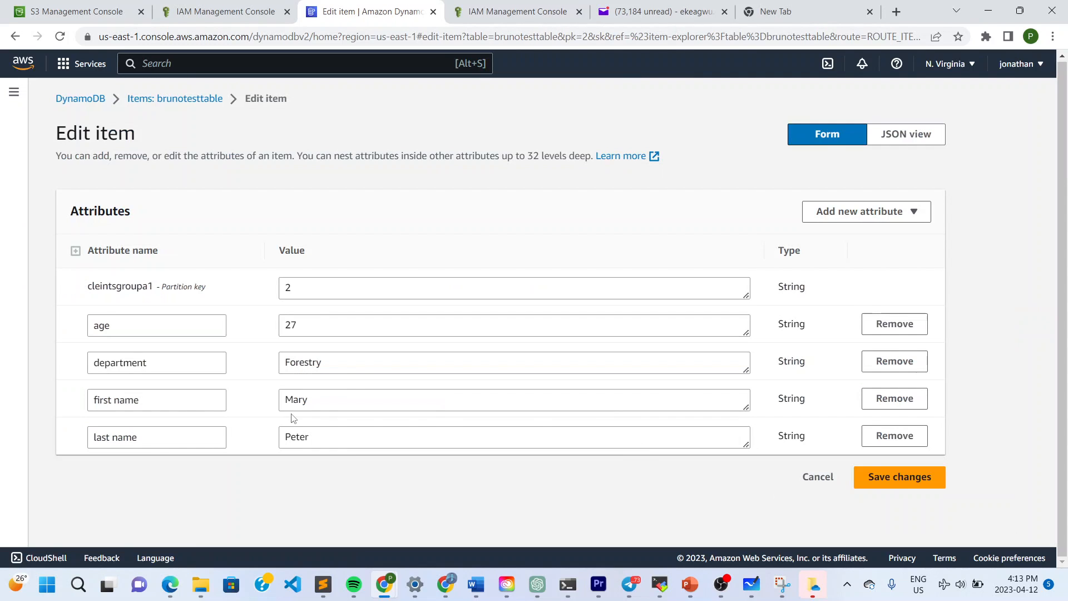
click(156, 322)
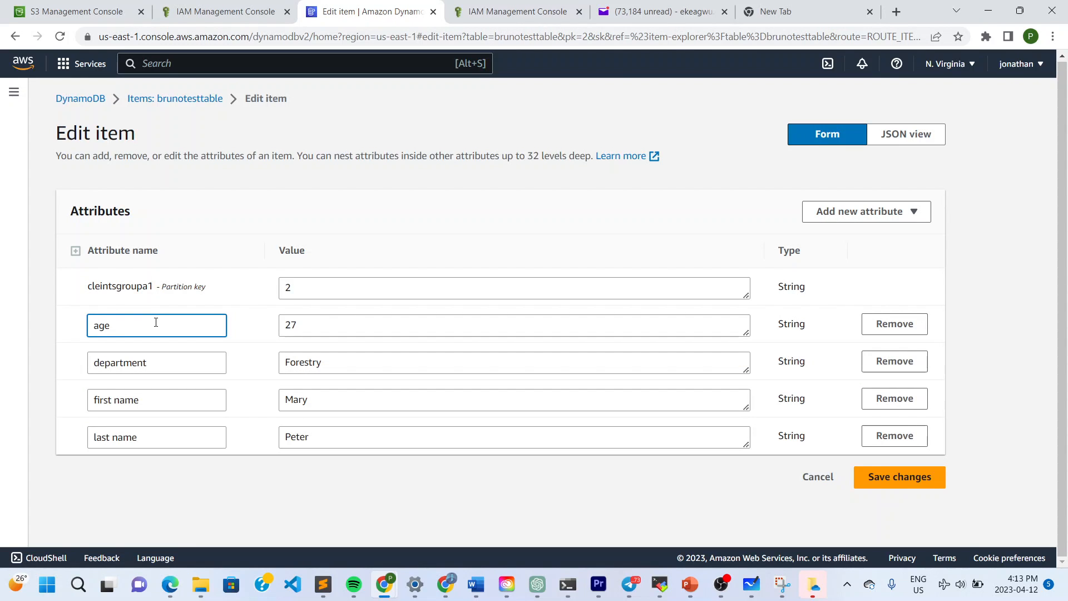
key(BackSpace)
text(A)
drag(96, 327, 116, 326)
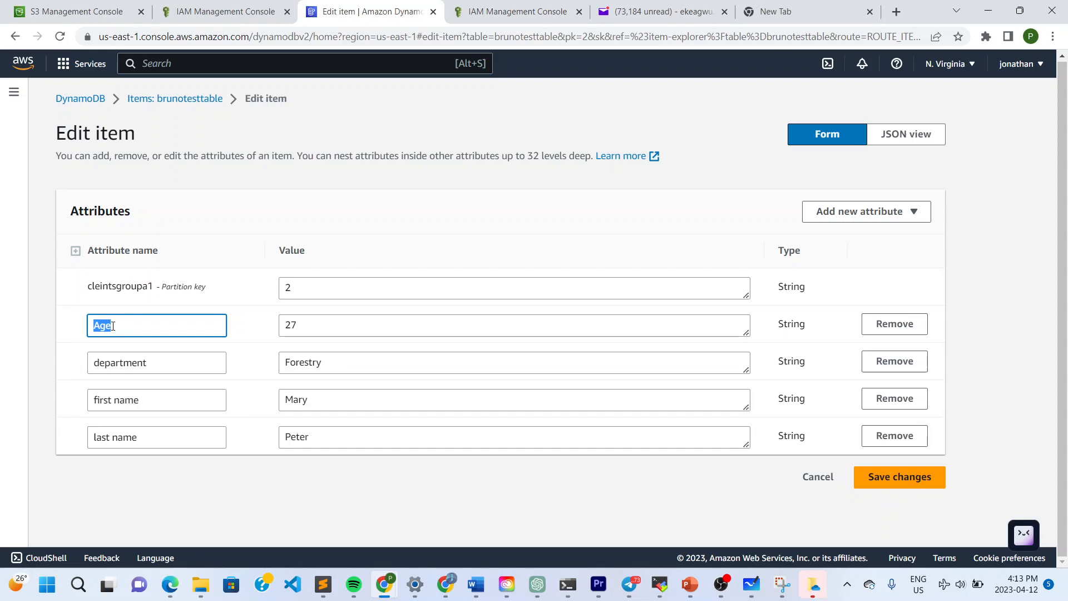
click(295, 508)
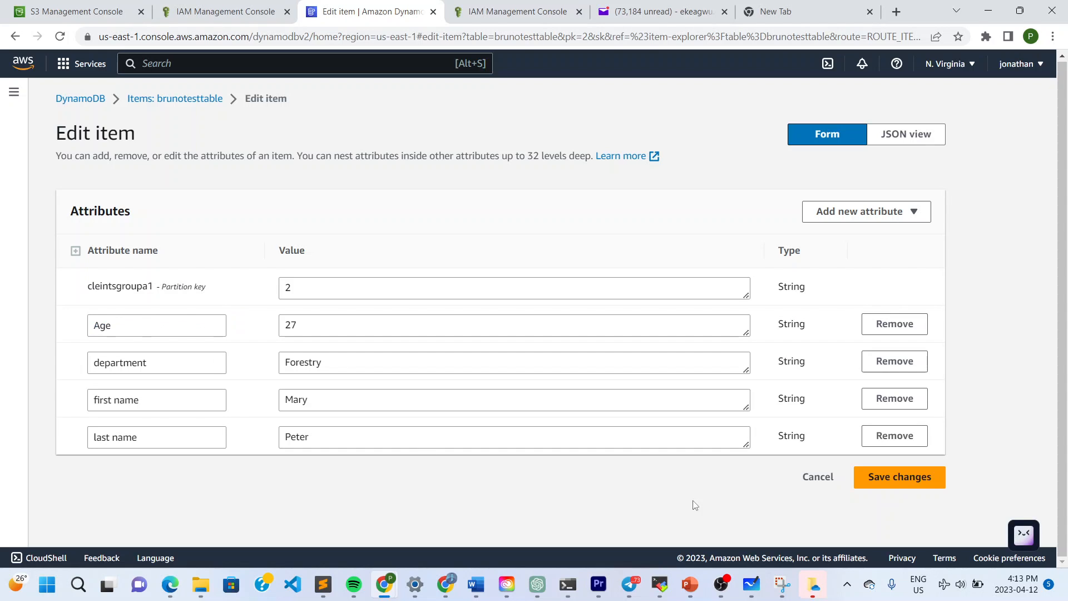
click(885, 484)
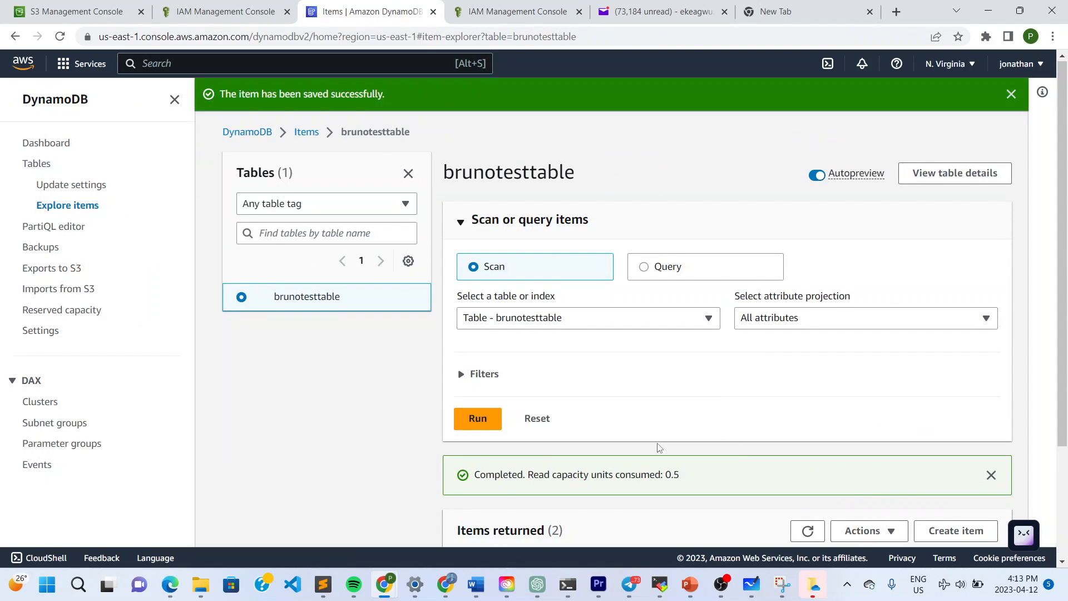
Step: Rename the "Age" attribute of the item with key 2 back to lowercase "age" and save the changes
scroll(724, 490, down, 2)
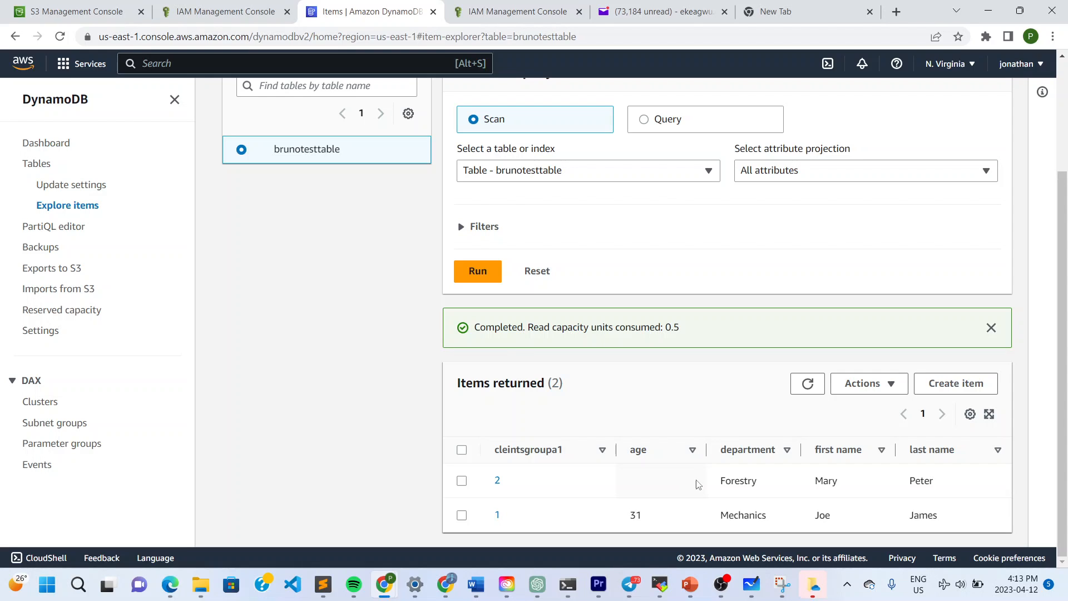
mouse_move(590, 482)
click(594, 482)
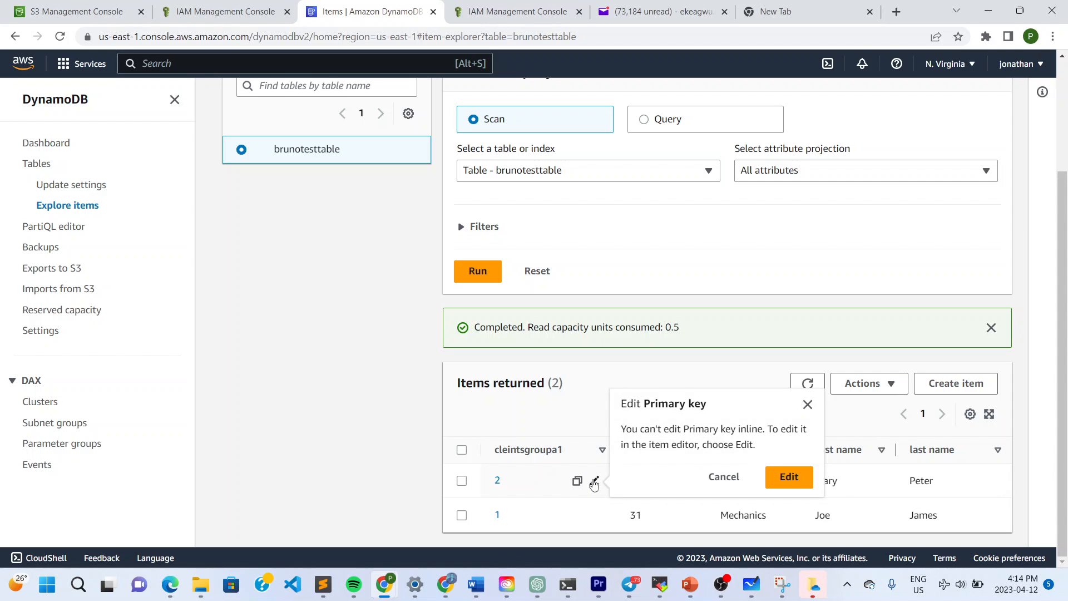
click(789, 478)
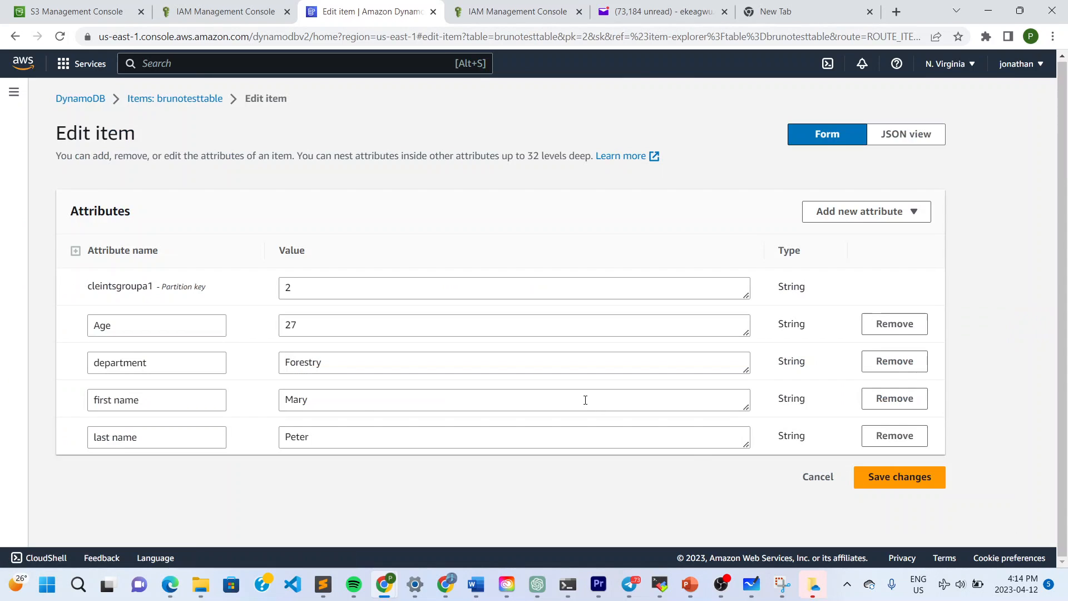
click(98, 324)
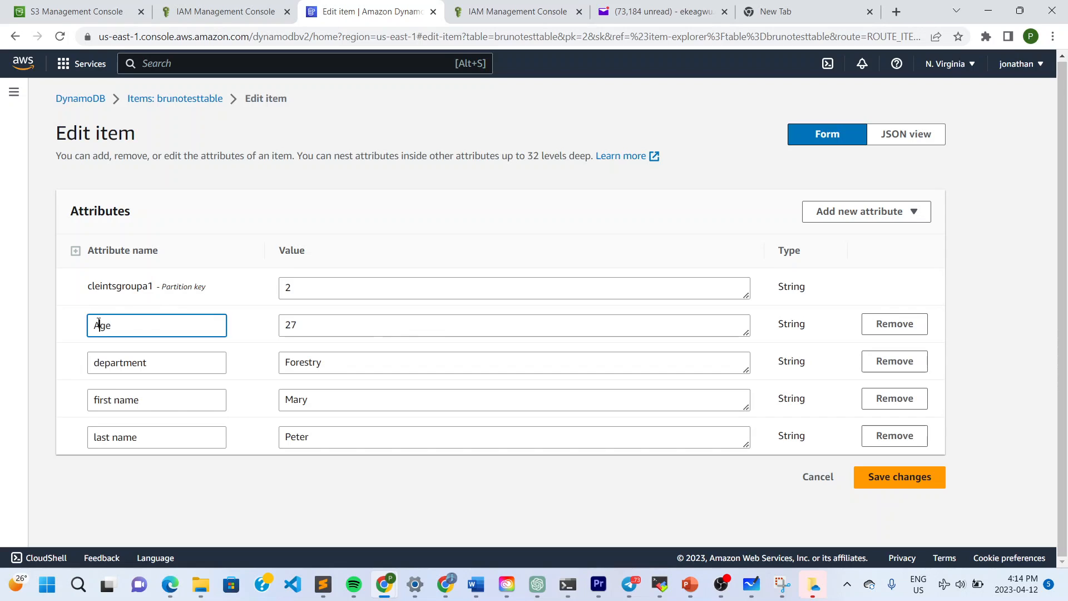
key(BackSpace)
key(BackSpace)
text(a)
click(245, 496)
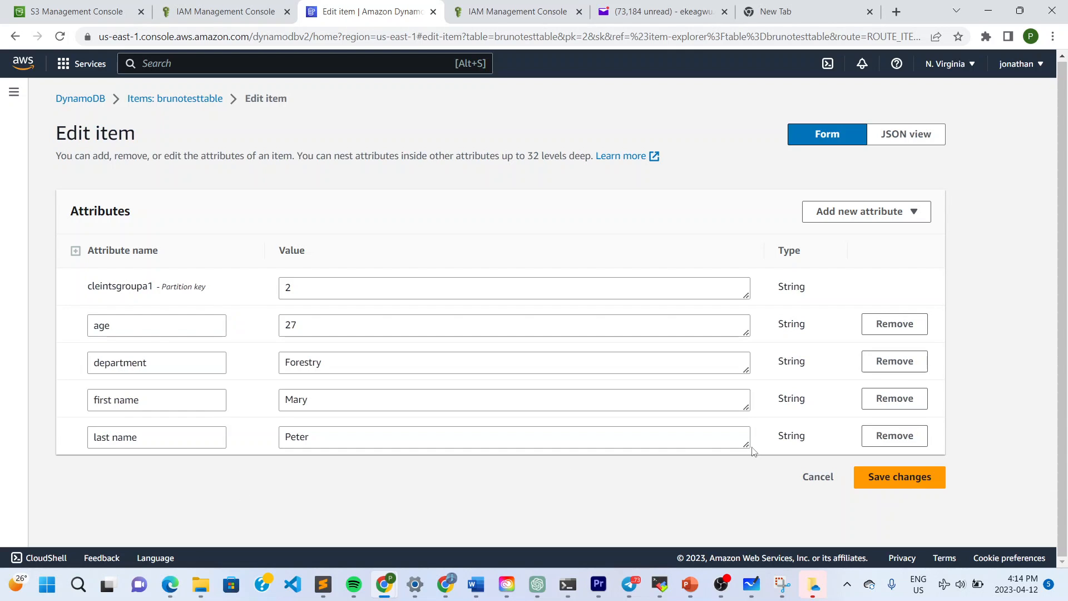
click(885, 476)
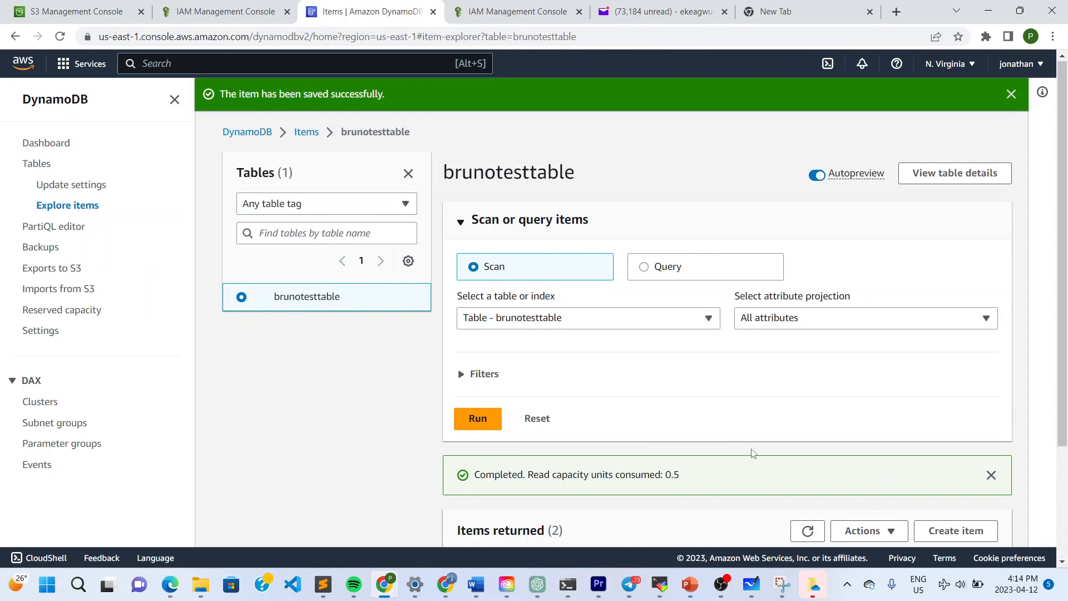
Step: Change the department value of the item with key 2 to Fishing directly in the items table and save it
scroll(648, 435, down, 3)
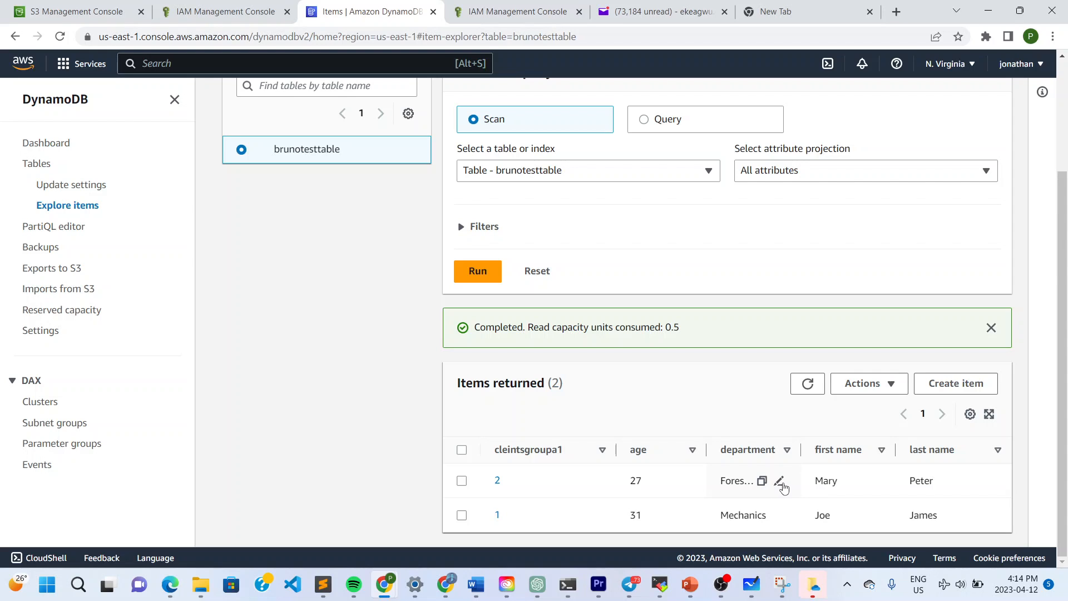
click(779, 482)
click(866, 430)
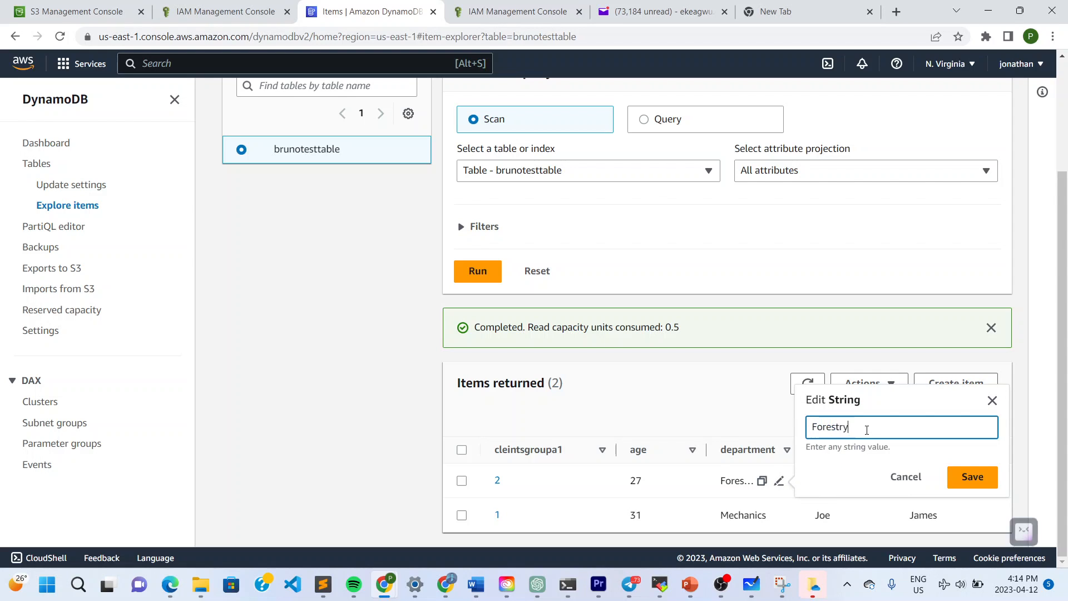
key(BackSpace)
key(BackSpace)
key(BackSpace)
key(BackSpace)
key(BackSpace)
key(BackSpace)
key(BackSpace)
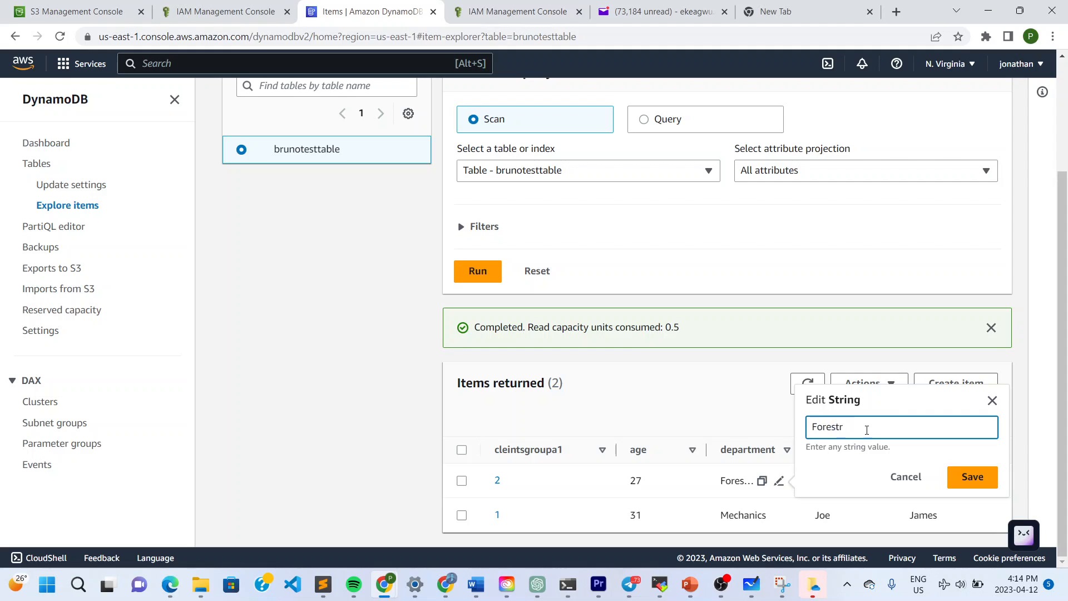
text(ishing)
click(973, 478)
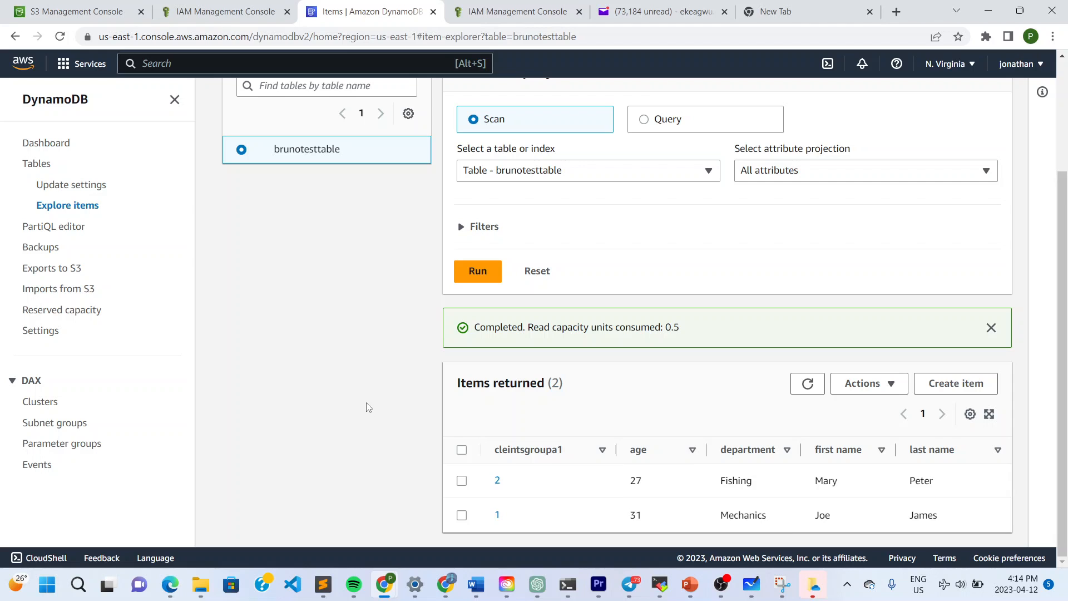
Step: Open the item with cleintsgroupa1 key 2 from the returned items to view its attributes
scroll(366, 404, up, 3)
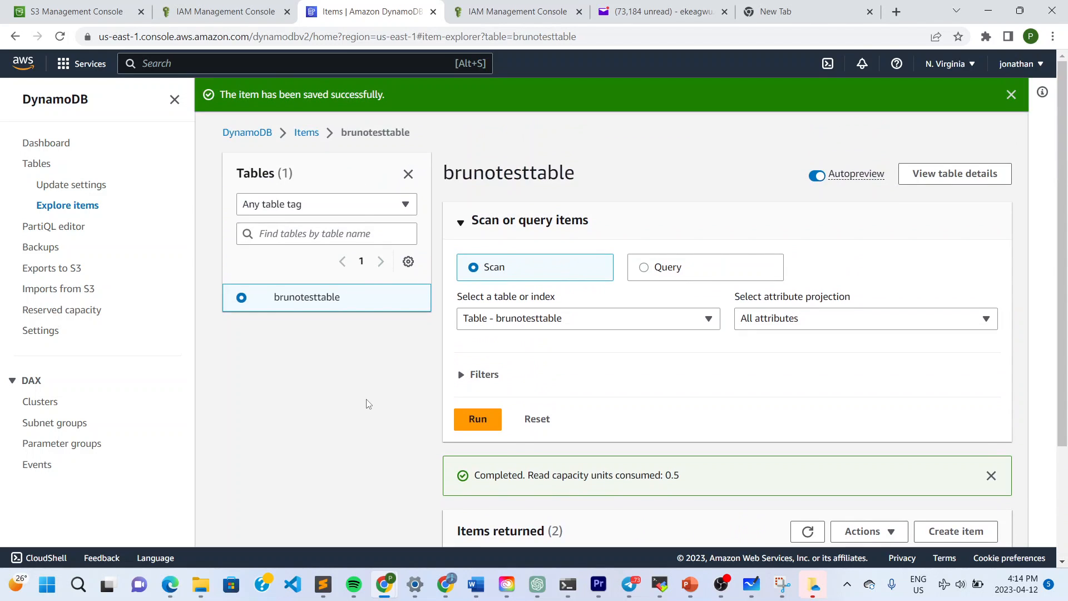
scroll(367, 404, down, 2)
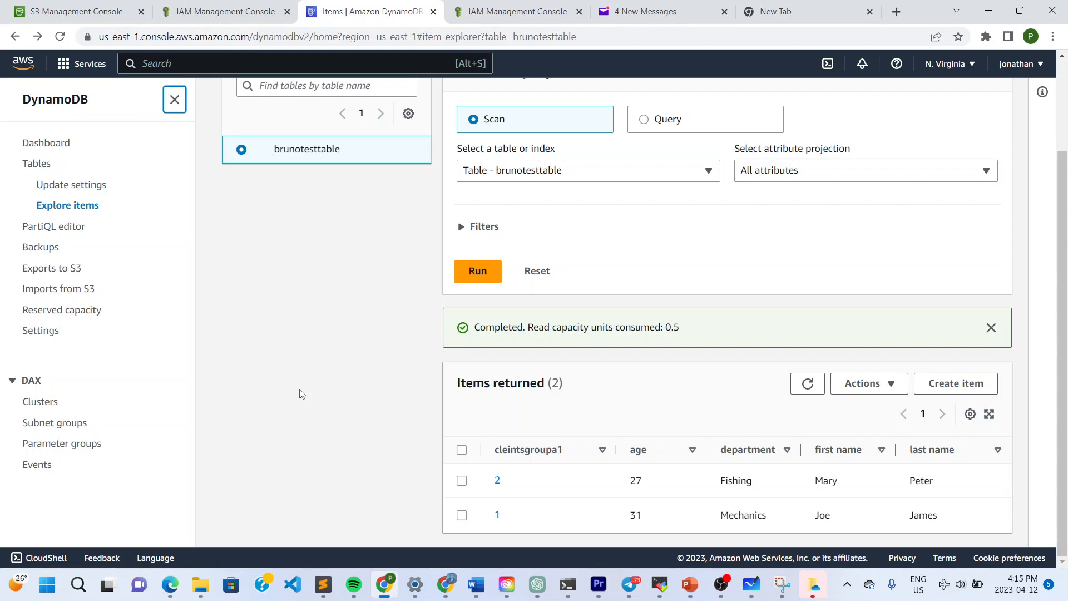
click(498, 482)
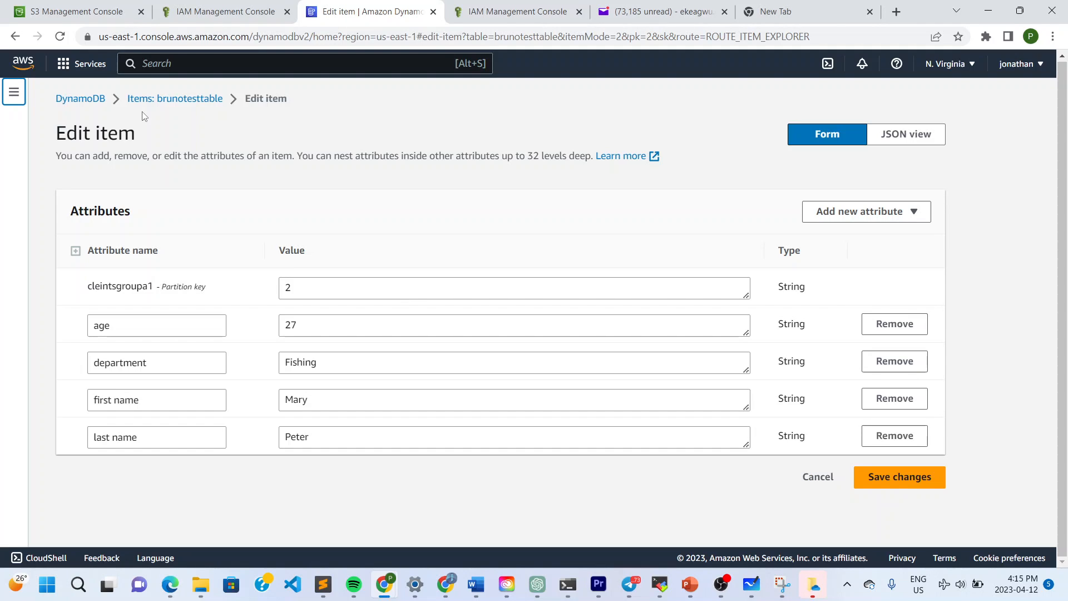
Step: Return to the brunotesttable items, select the item with key 2, and try to download it to CSV
click(15, 37)
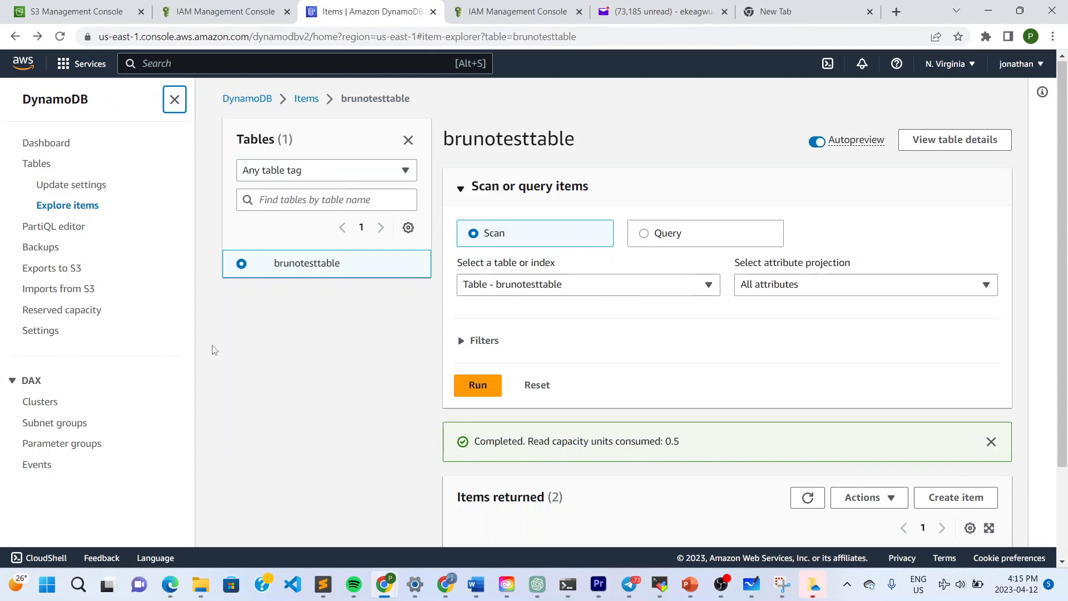
scroll(327, 417, down, 2)
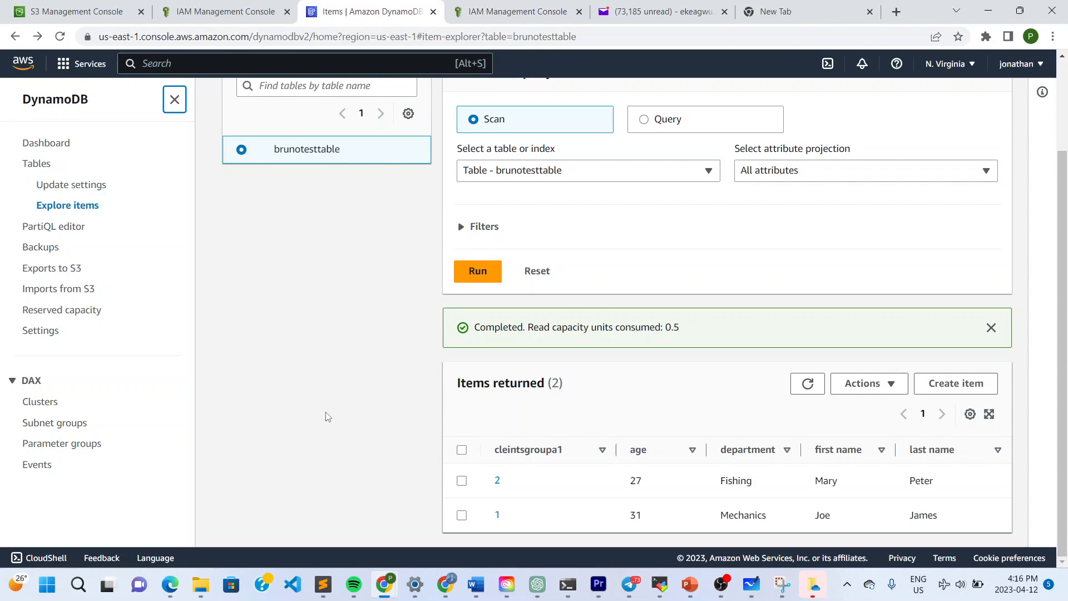
click(462, 481)
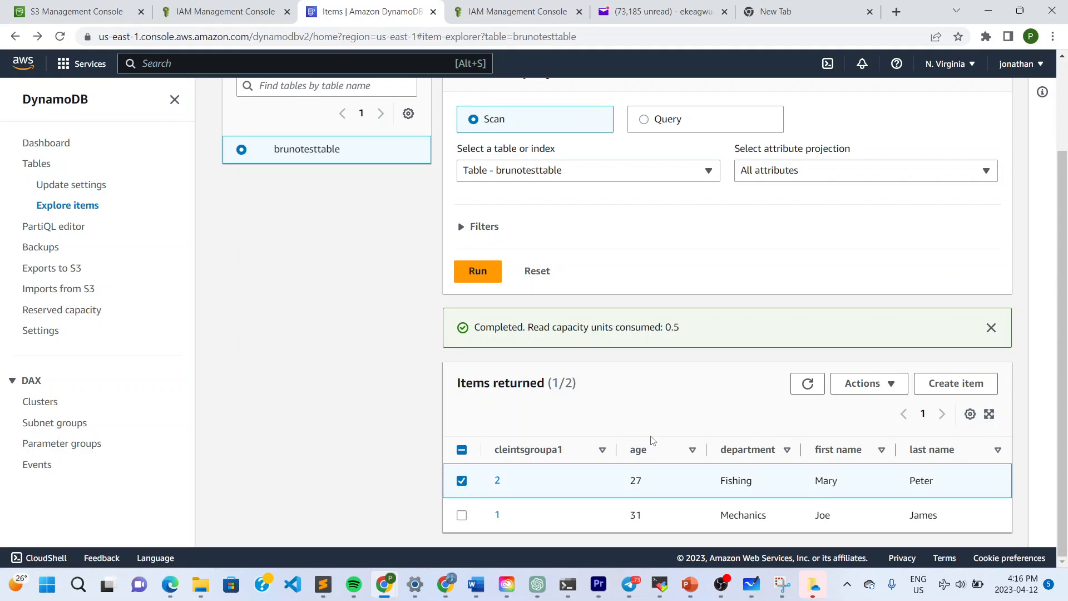
click(894, 390)
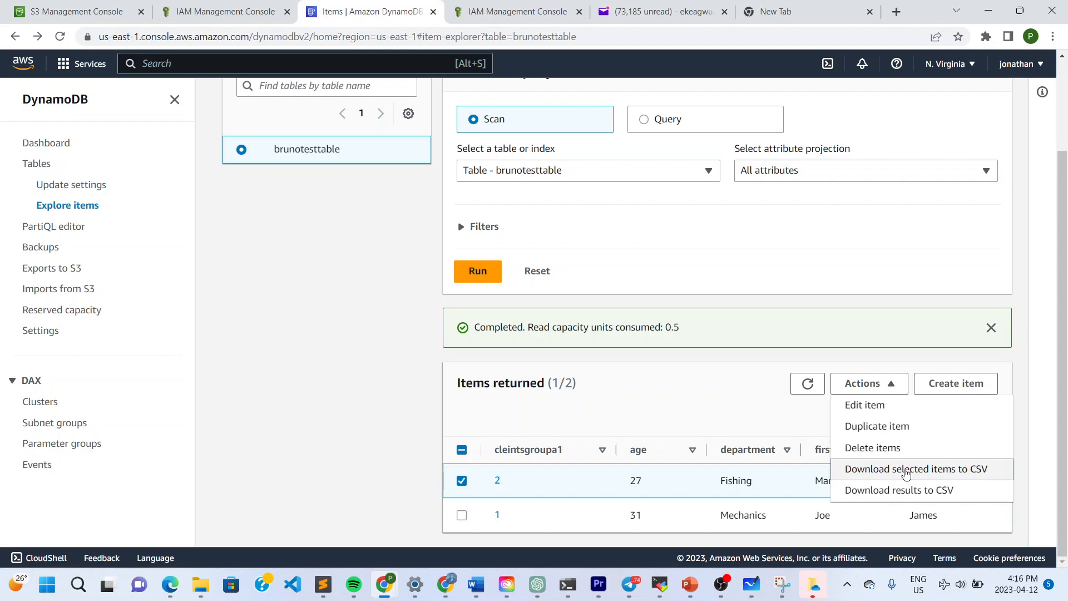
click(906, 471)
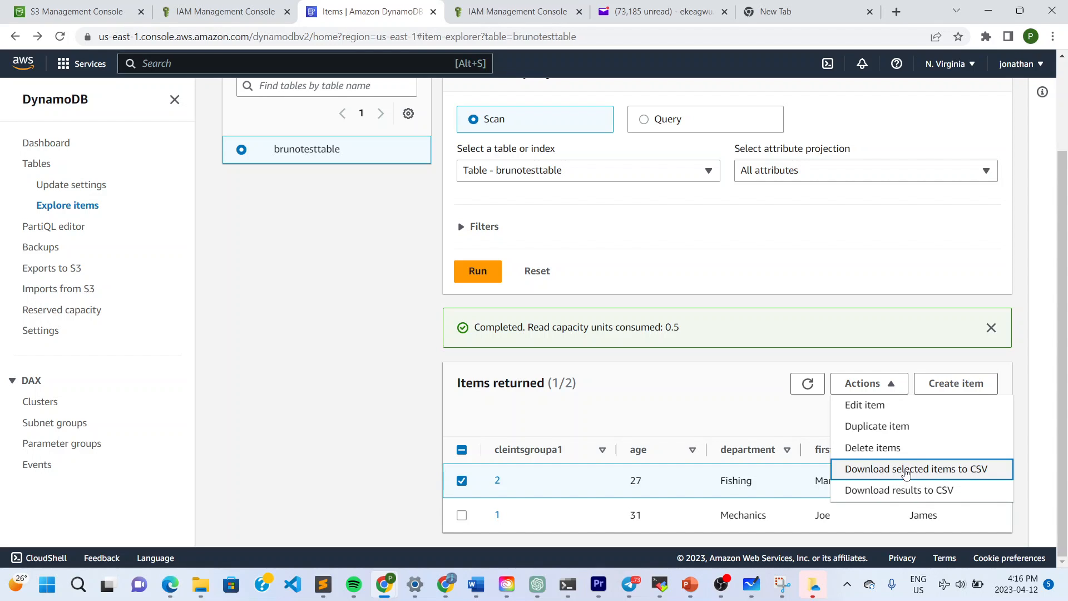
click(741, 405)
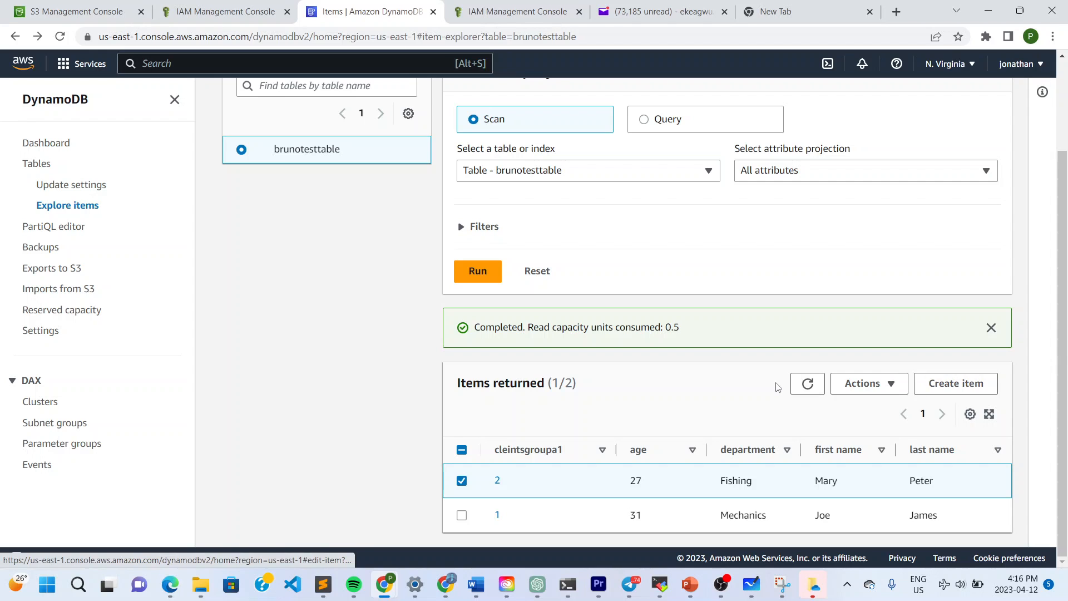
Step: Go to the list of all DynamoDB tables and hide its Sort key column in the display preferences
scroll(314, 325, up, 5)
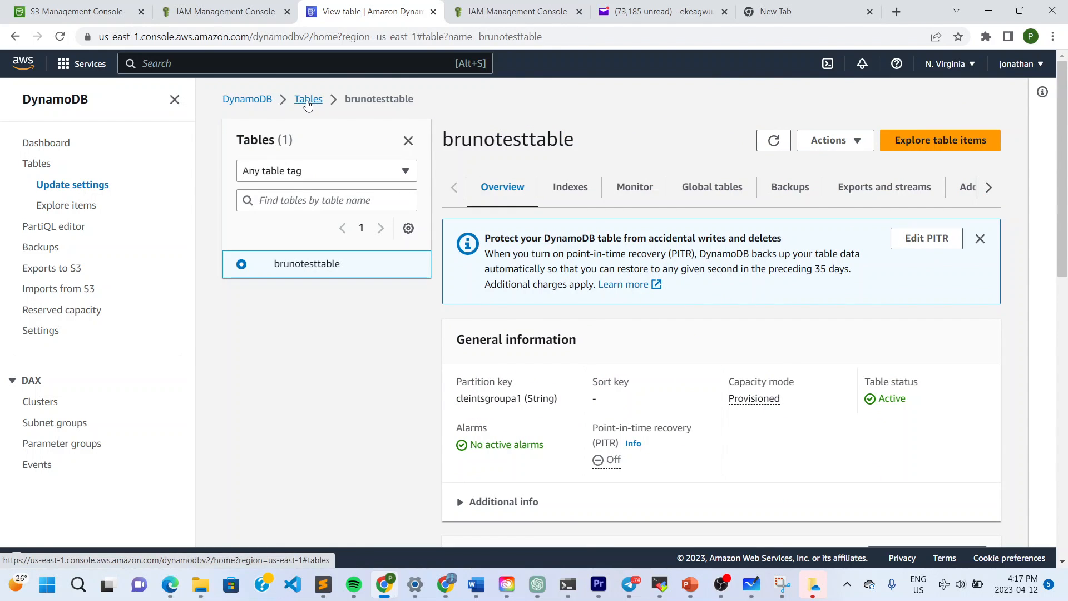
click(307, 101)
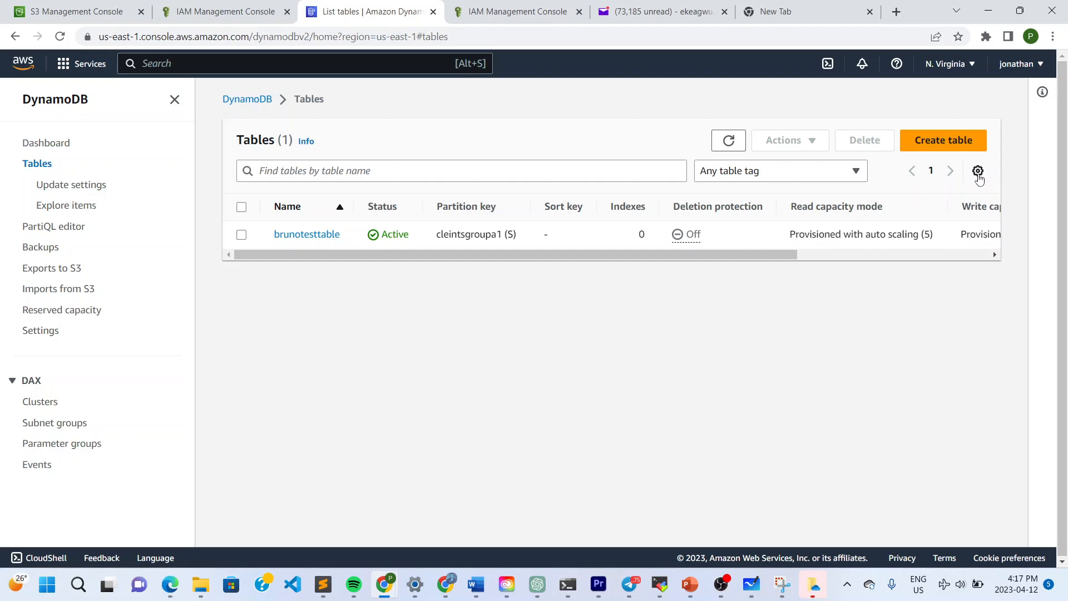
click(979, 173)
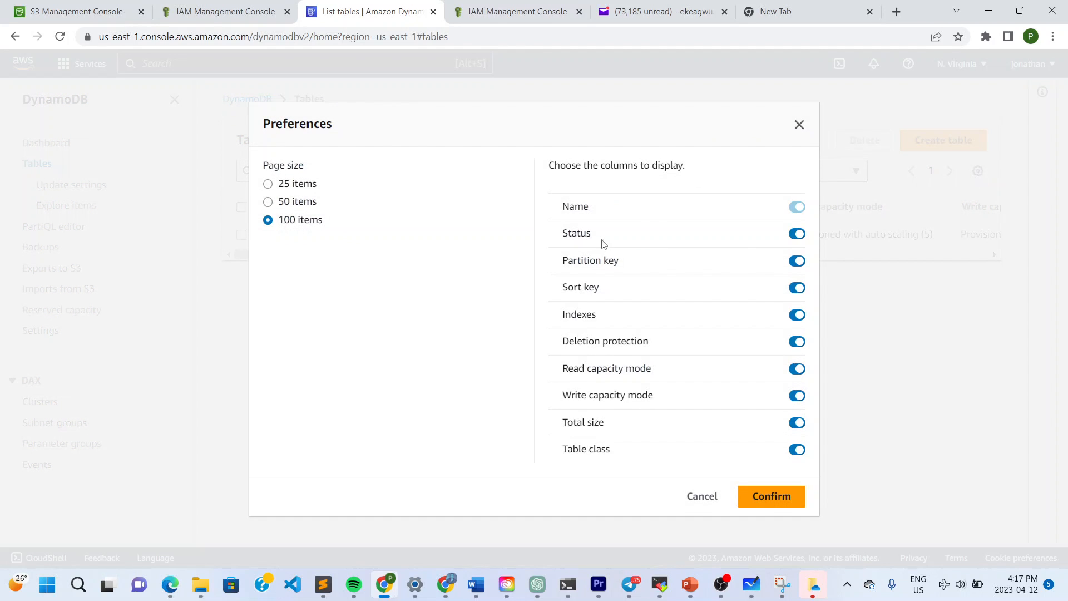
click(796, 234)
click(798, 234)
click(795, 290)
click(764, 497)
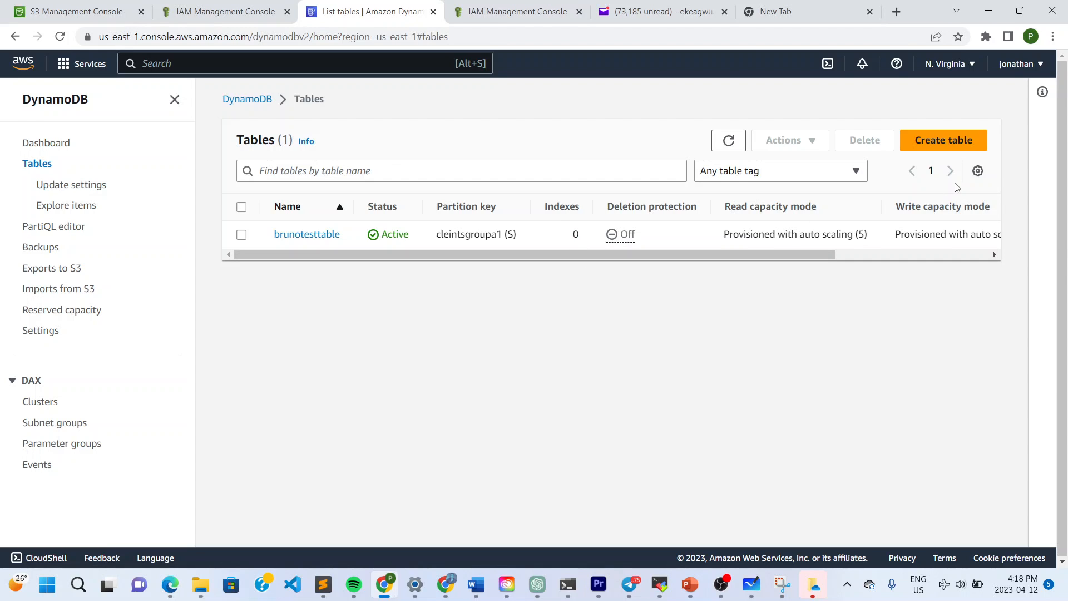
Step: Hide the Indexes column from the tables list as well and confirm the preferences
click(977, 171)
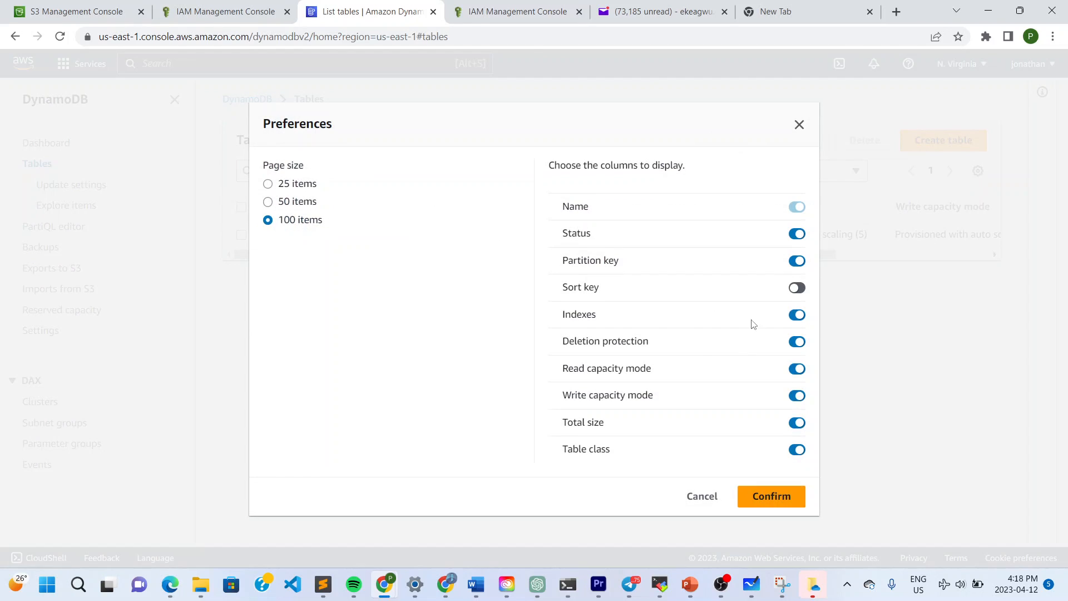
click(797, 316)
click(771, 496)
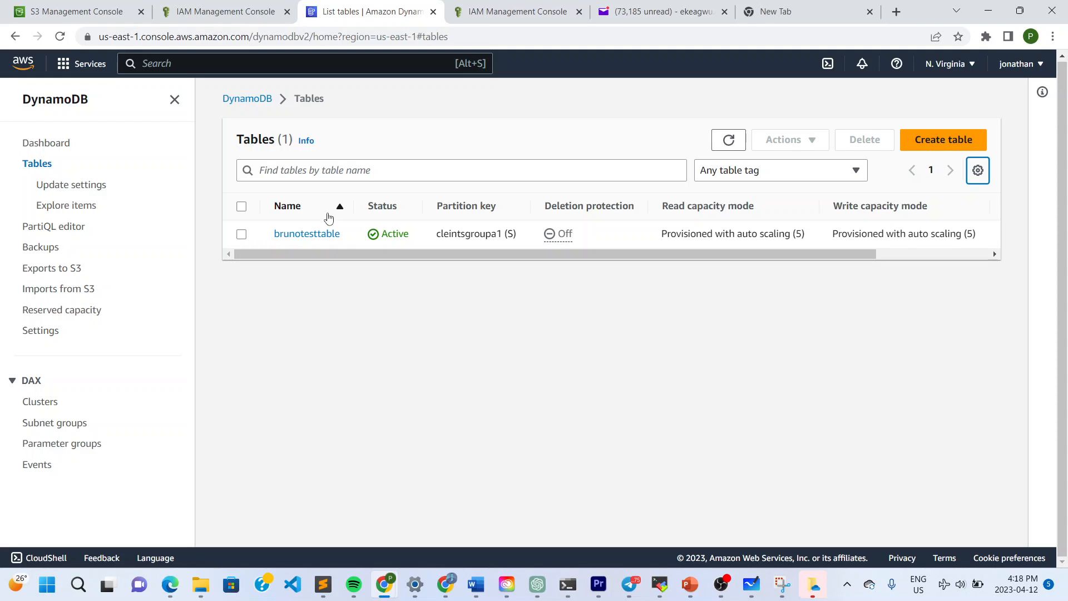
Step: Filter the tables list by a name that does not belong to the existing table, and clear the search text
click(330, 173)
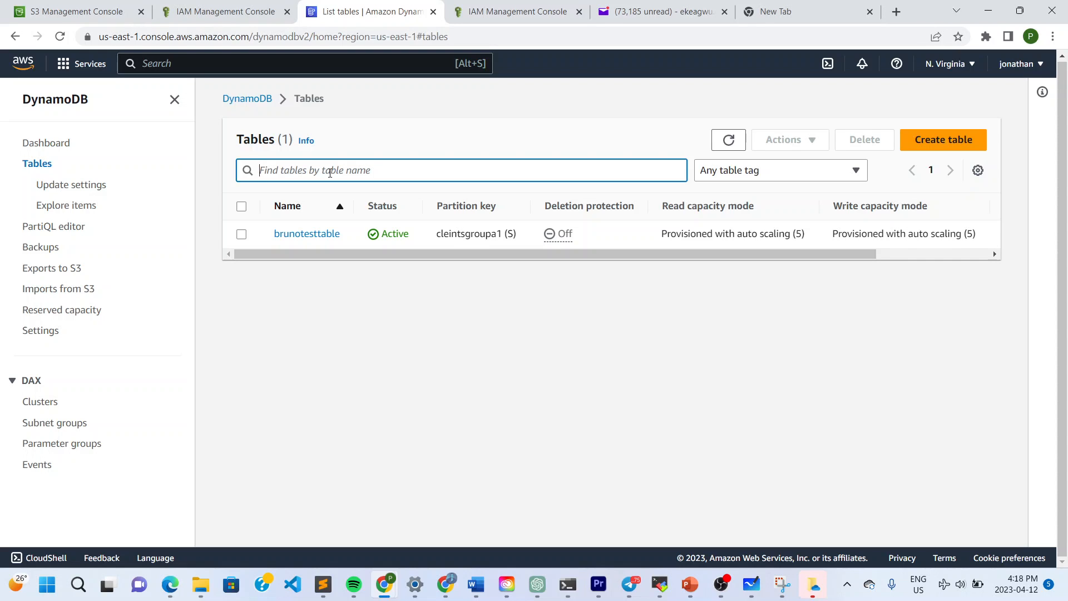
text(keneth)
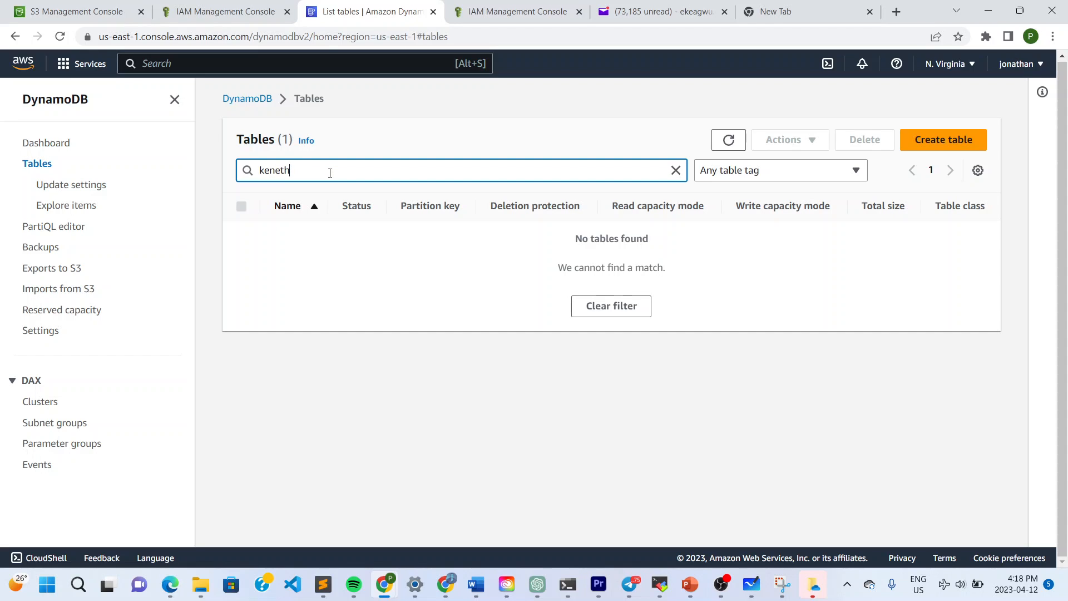
click(275, 171)
text(n)
key(BackSpace)
key(BackSpace)
key(BackSpace)
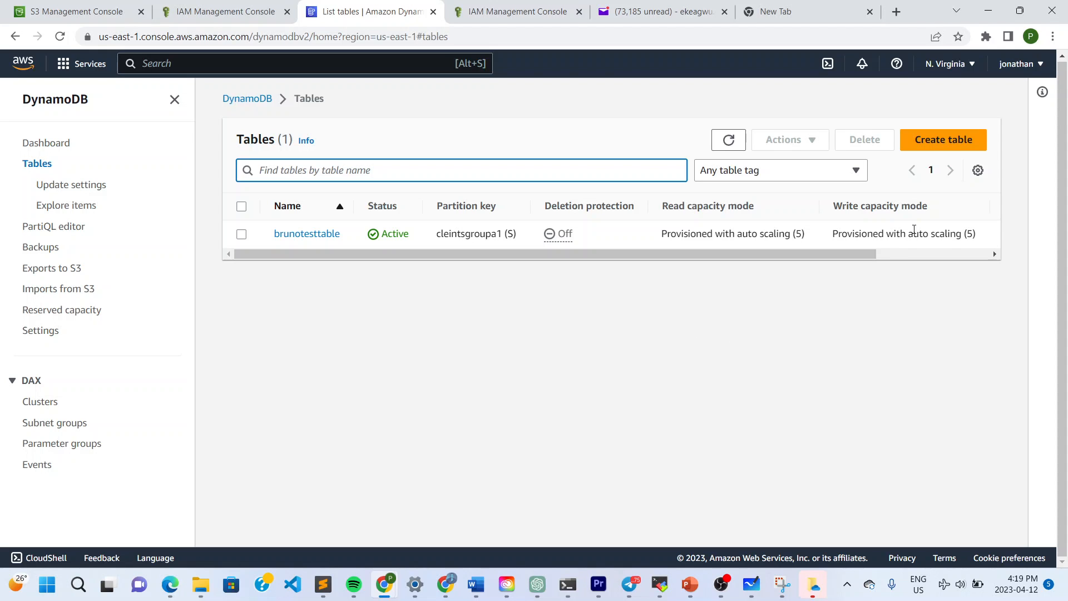
Step: Try the 25, 100 and 50 items page sizes in the tables list preferences and close them without saving
click(978, 172)
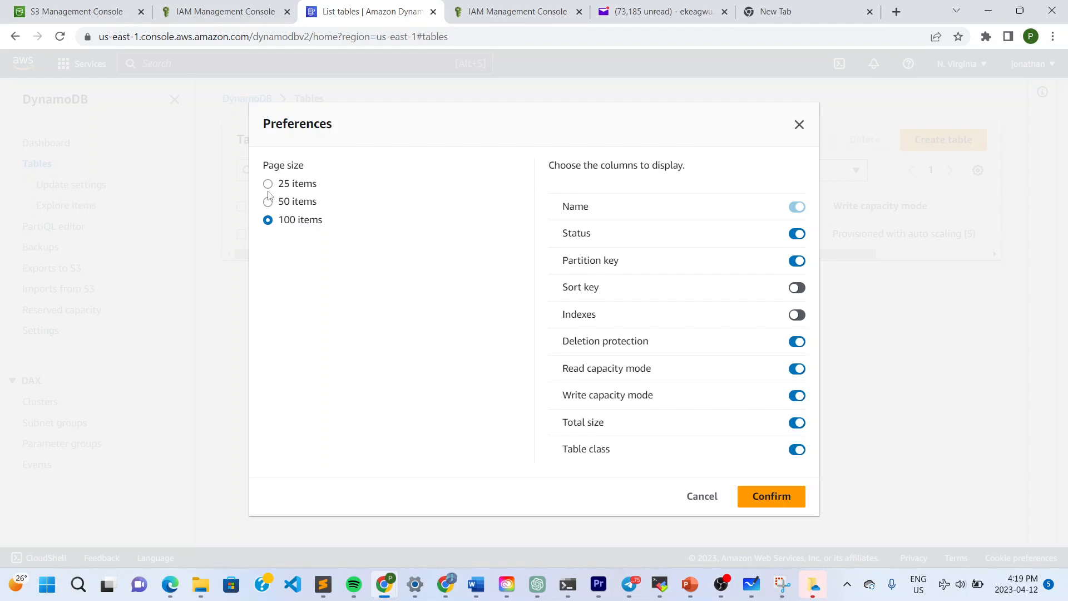
click(268, 184)
click(270, 221)
click(270, 208)
click(799, 126)
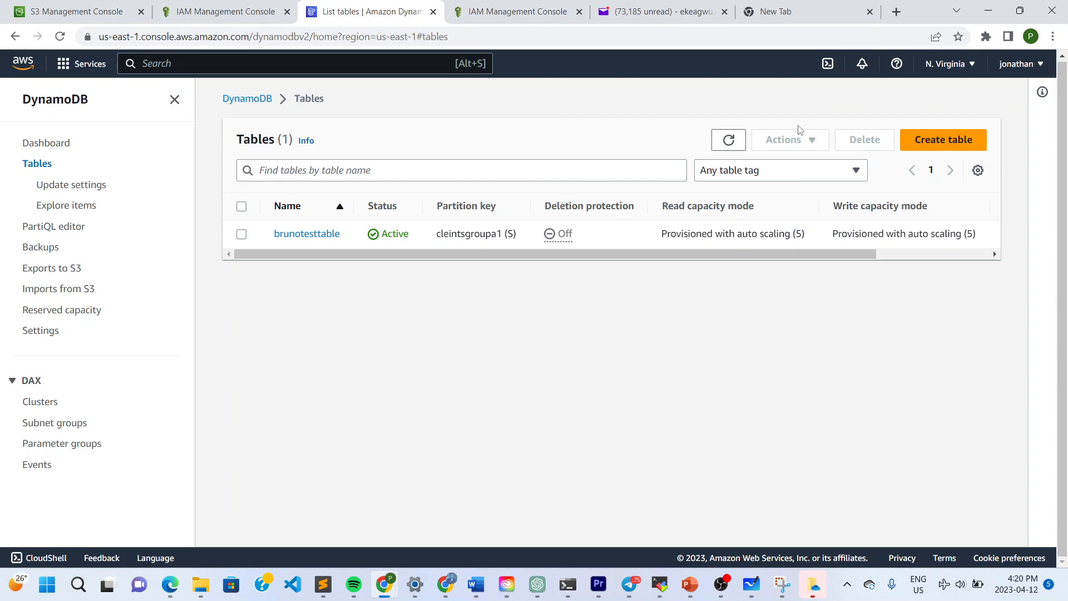